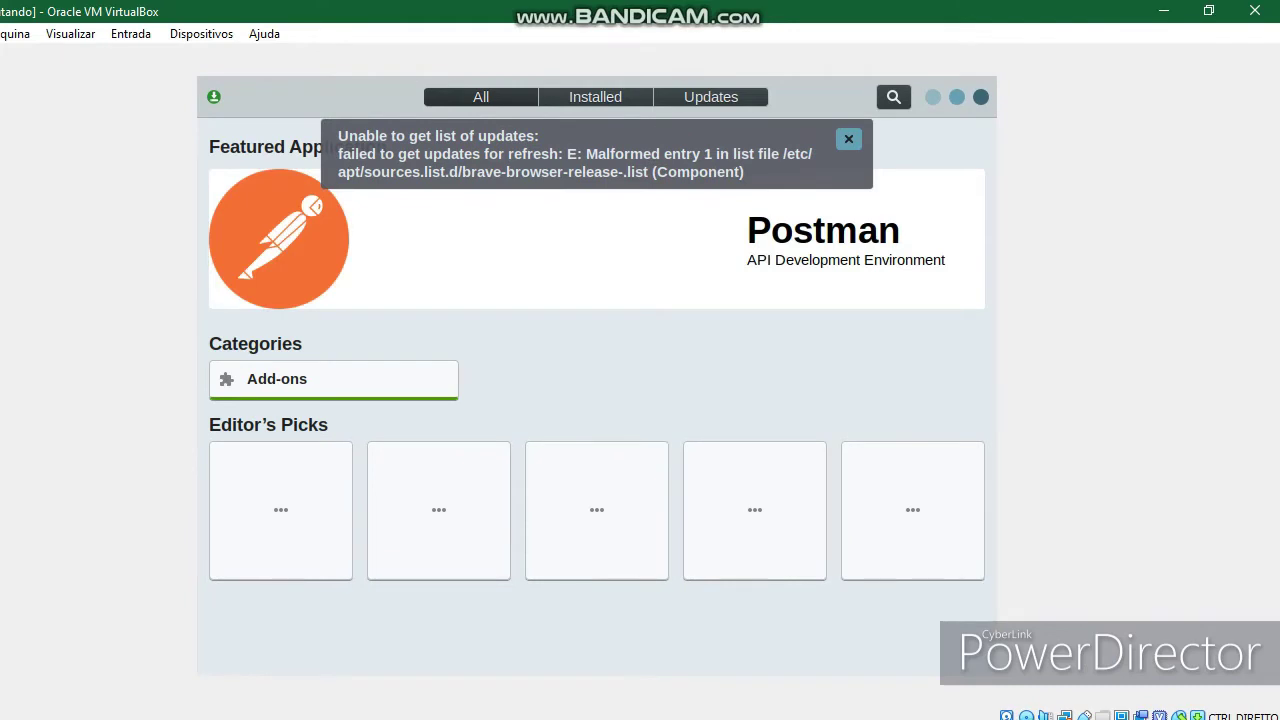
Step: Dismiss the update error and look through the featured, editor's pick, graphics and games recommendations
click(849, 139)
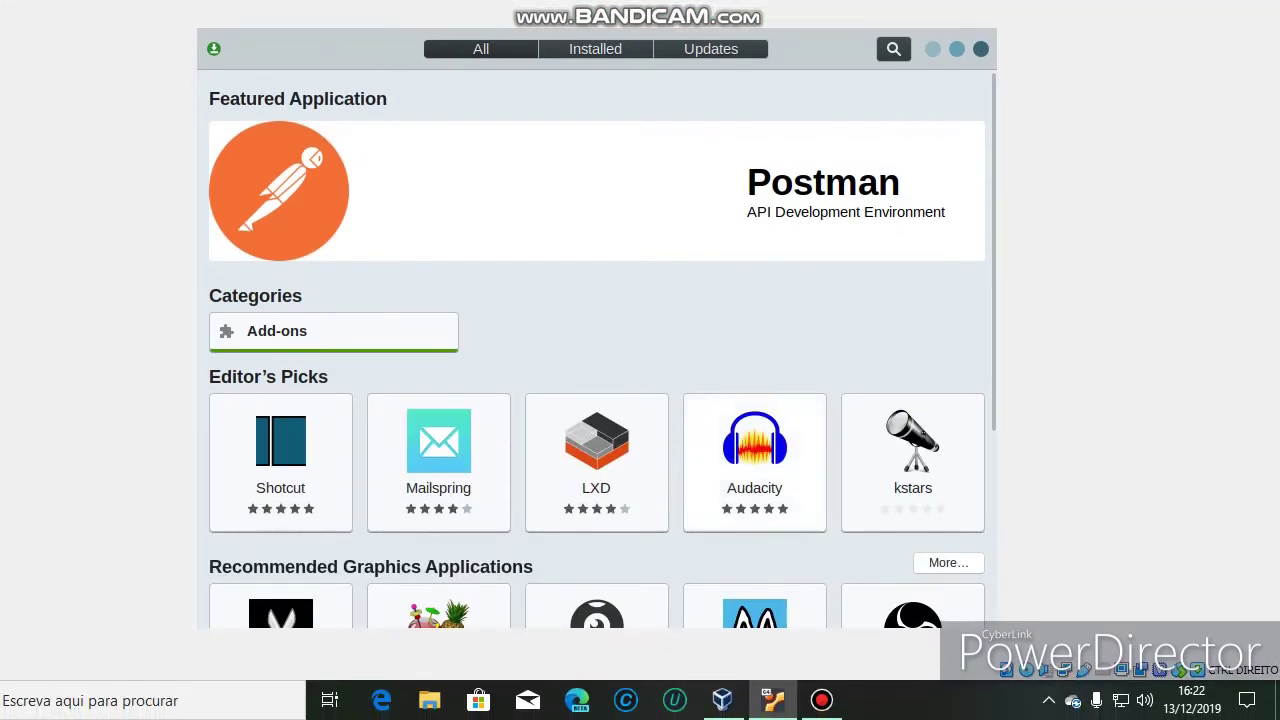
scroll(597, 380, down, 5)
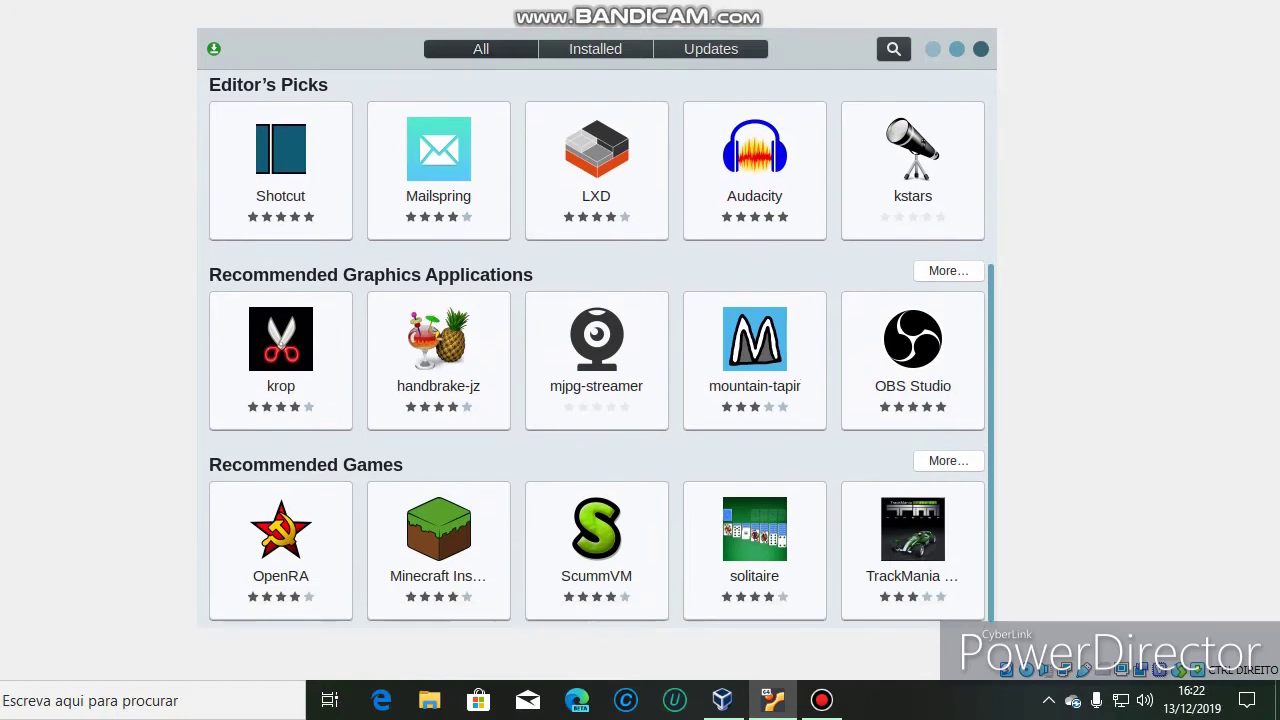
scroll(597, 350, up, 2)
scroll(597, 350, down, 2)
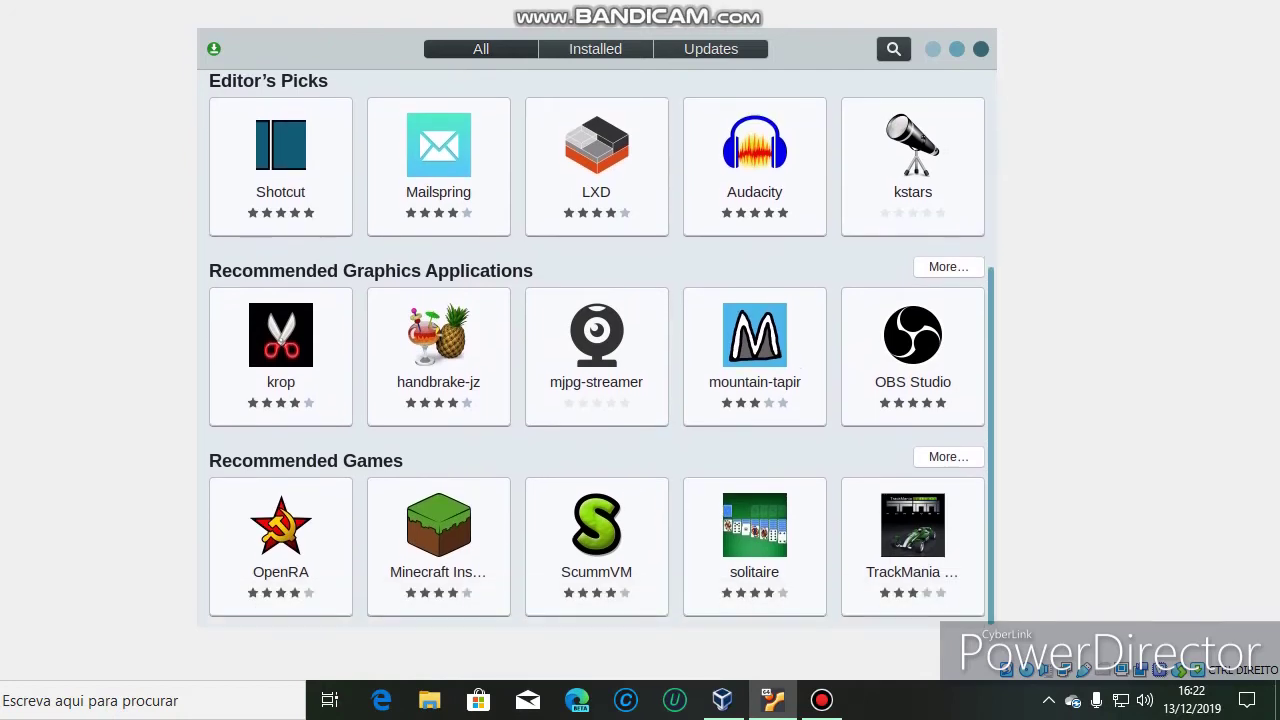
scroll(597, 348, up, 4)
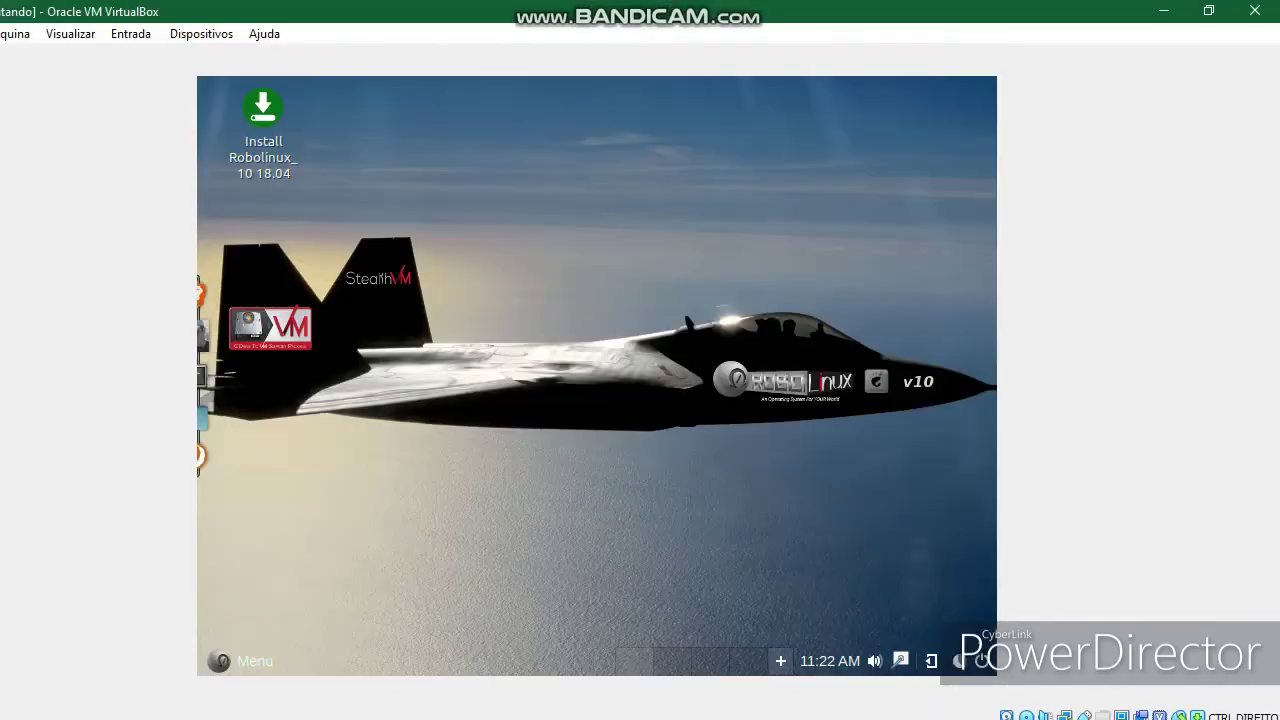
Step: Open a terminal window from the desktop and close it again
right_click(593, 296)
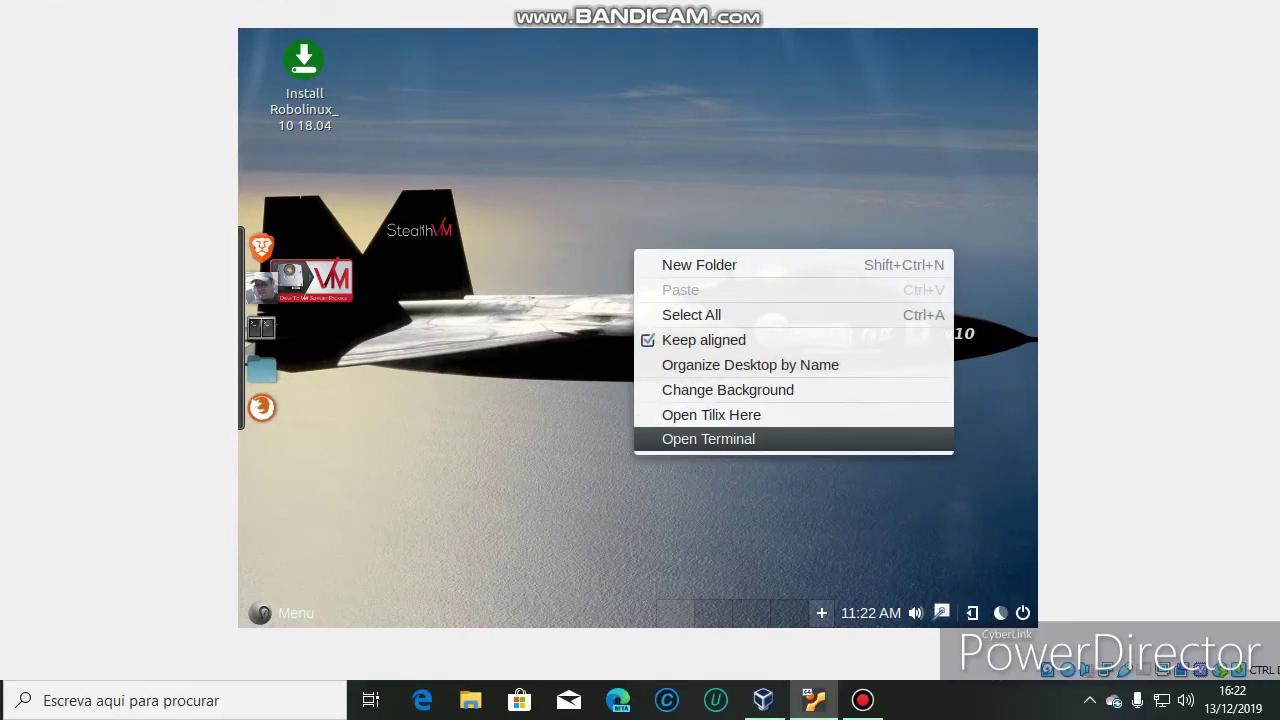
click(731, 390)
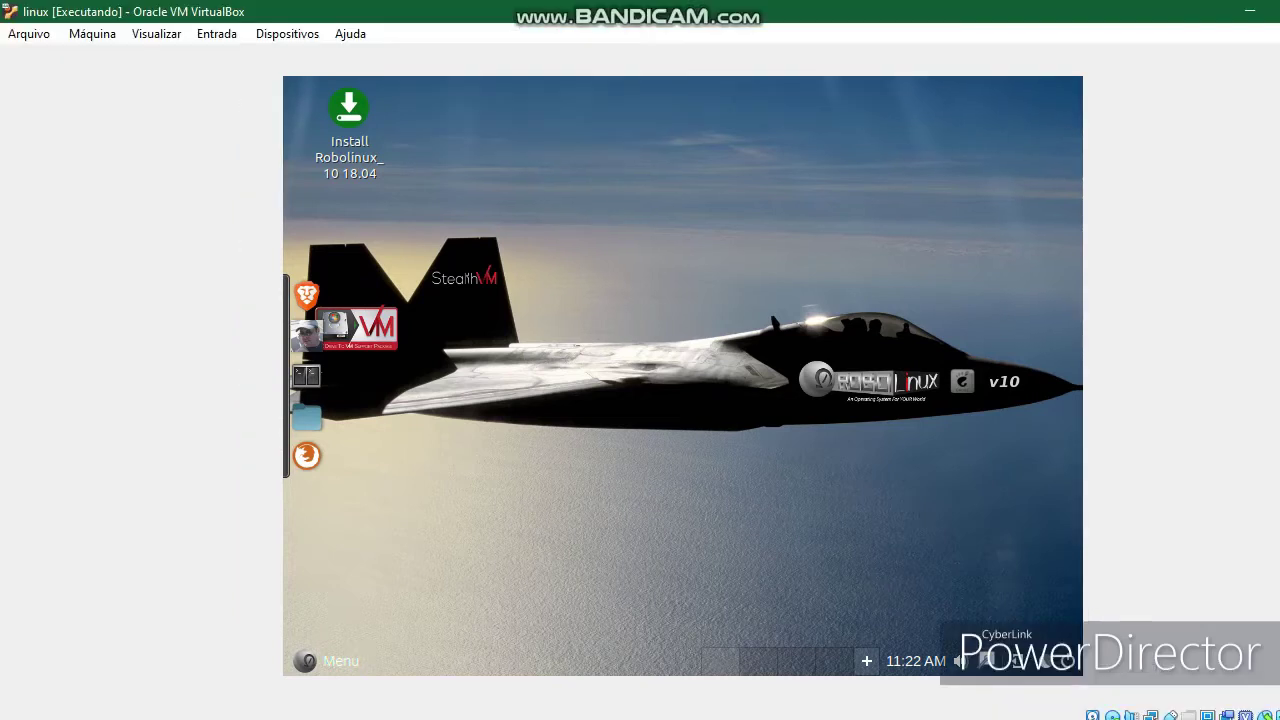
right_click(615, 253)
click(648, 443)
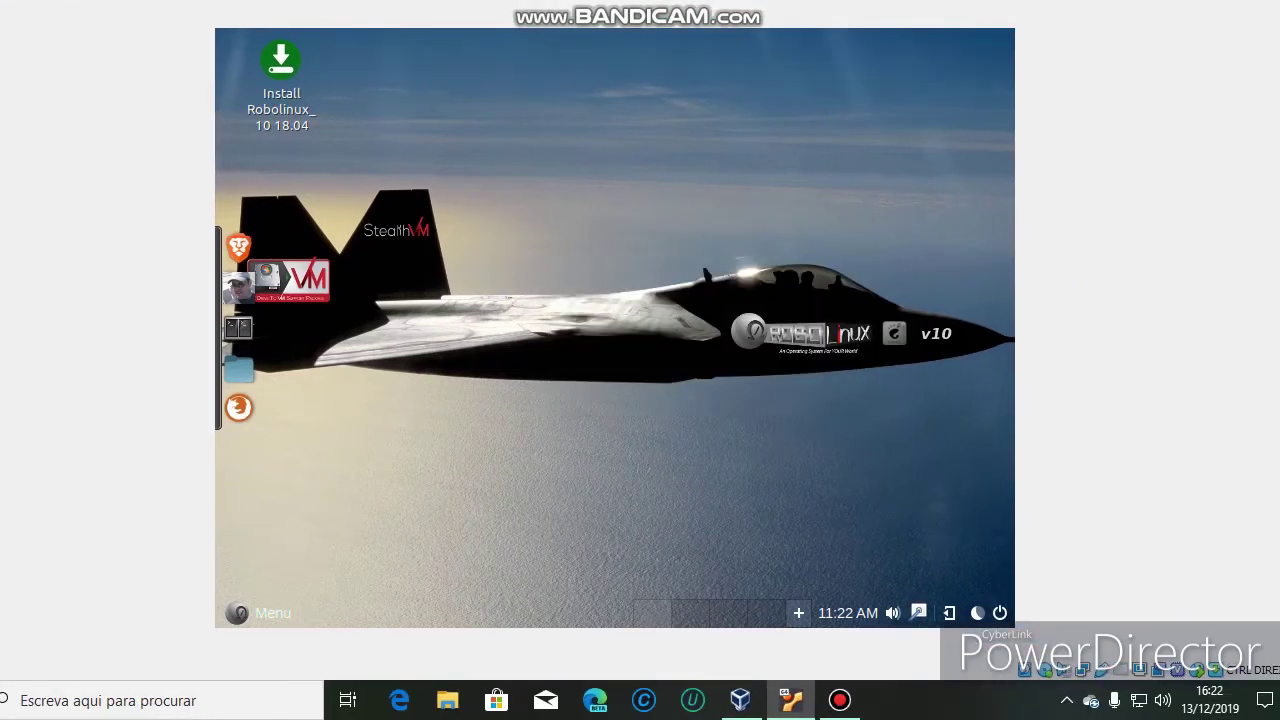
key(ctrl+alt+t)
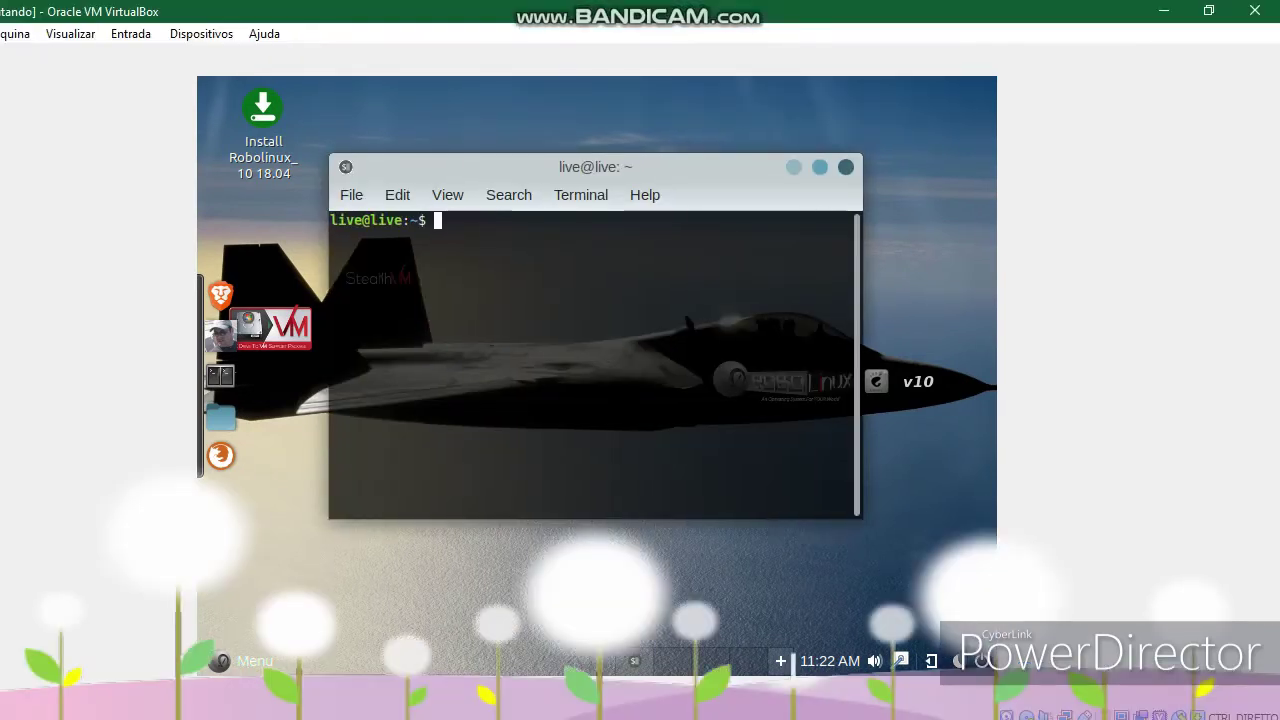
click(846, 167)
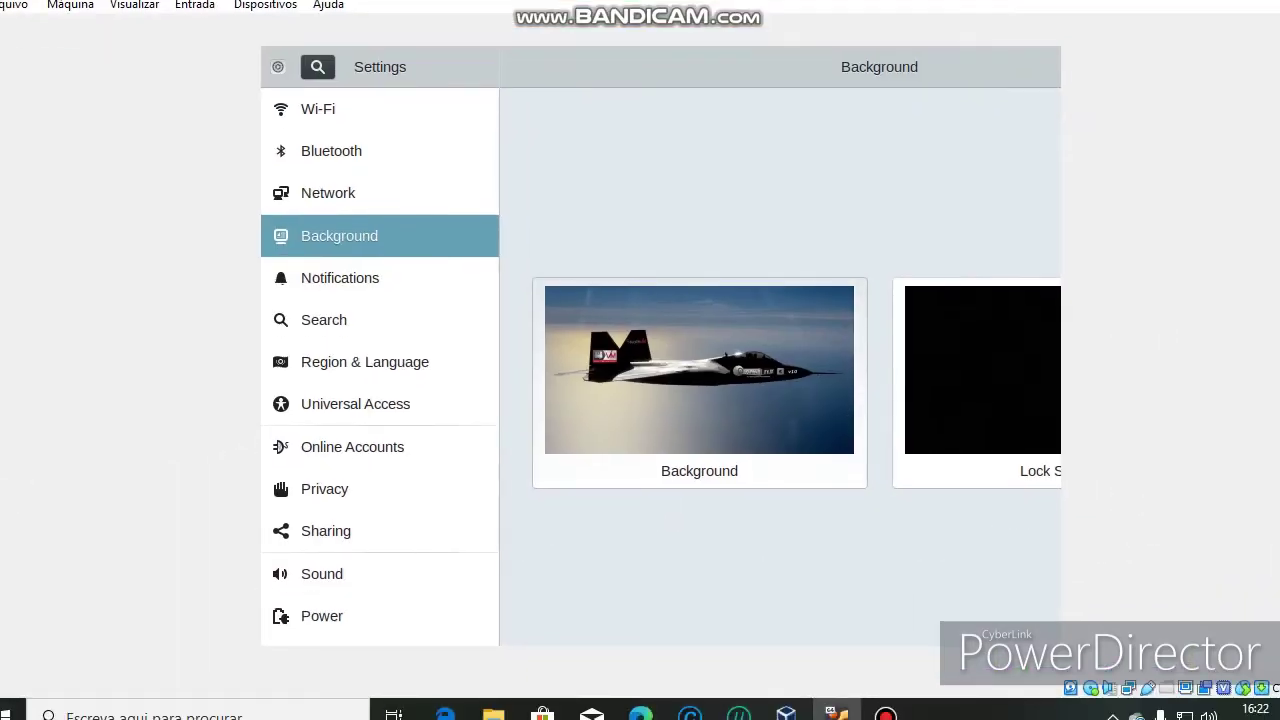
Step: Set the desktop background to the wallpaper of a sunlit path among trees
click(625, 382)
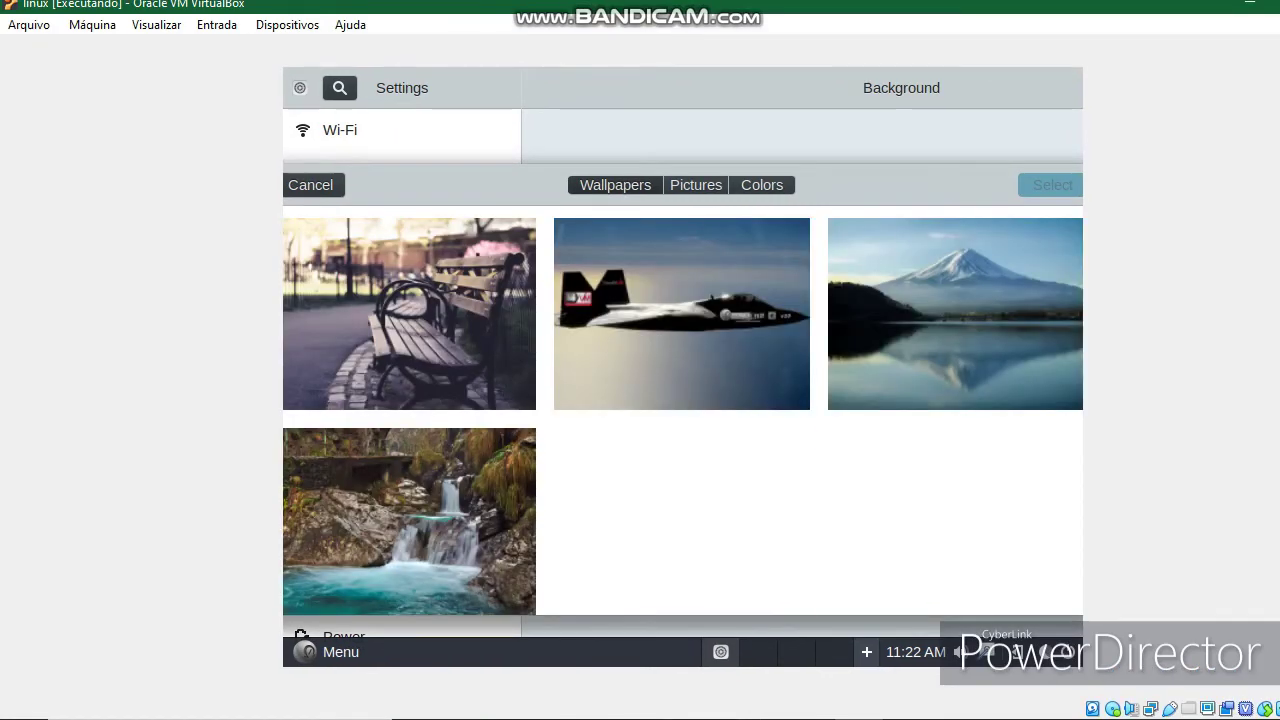
scroll(682, 405, down, 5)
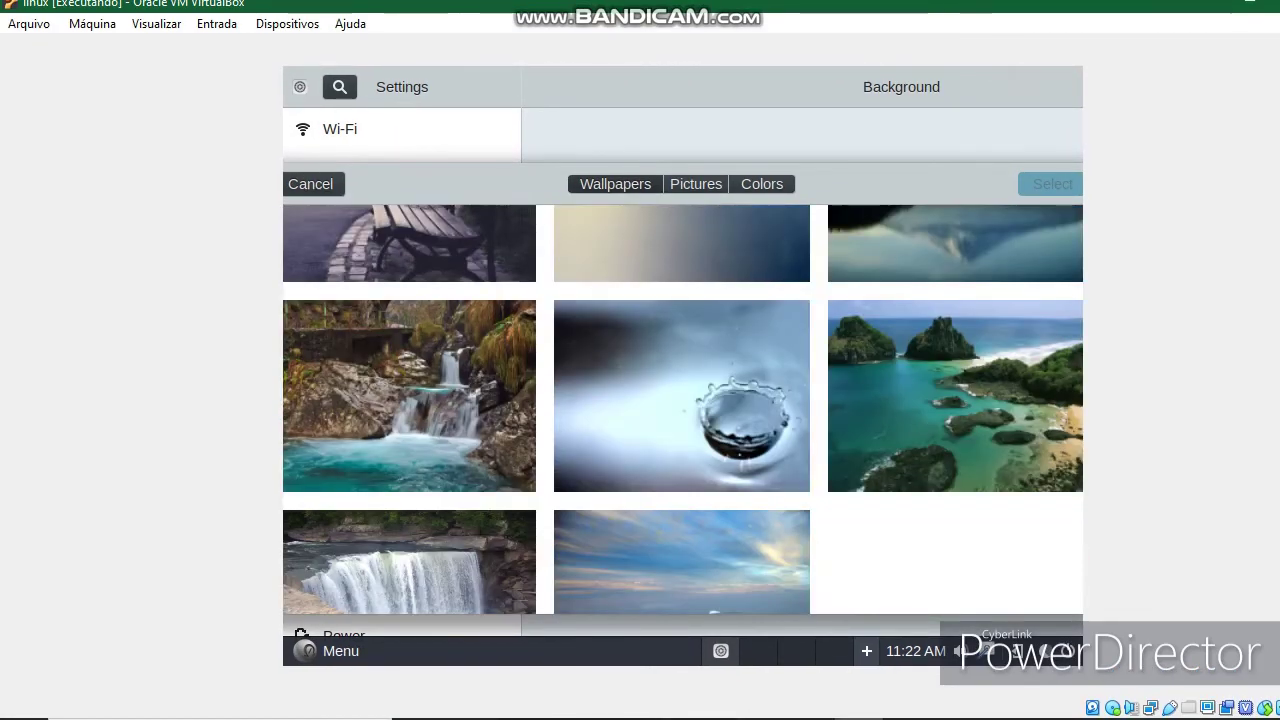
scroll(682, 400, down, 5)
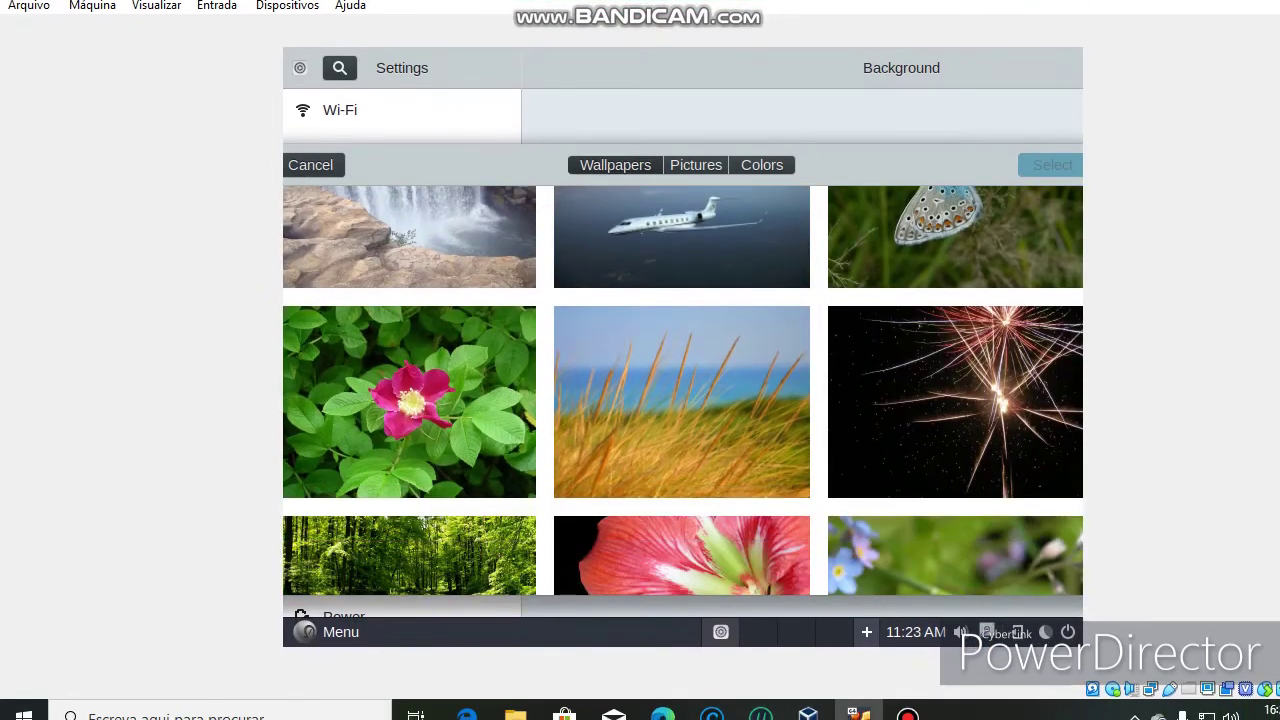
scroll(682, 390, down, 3)
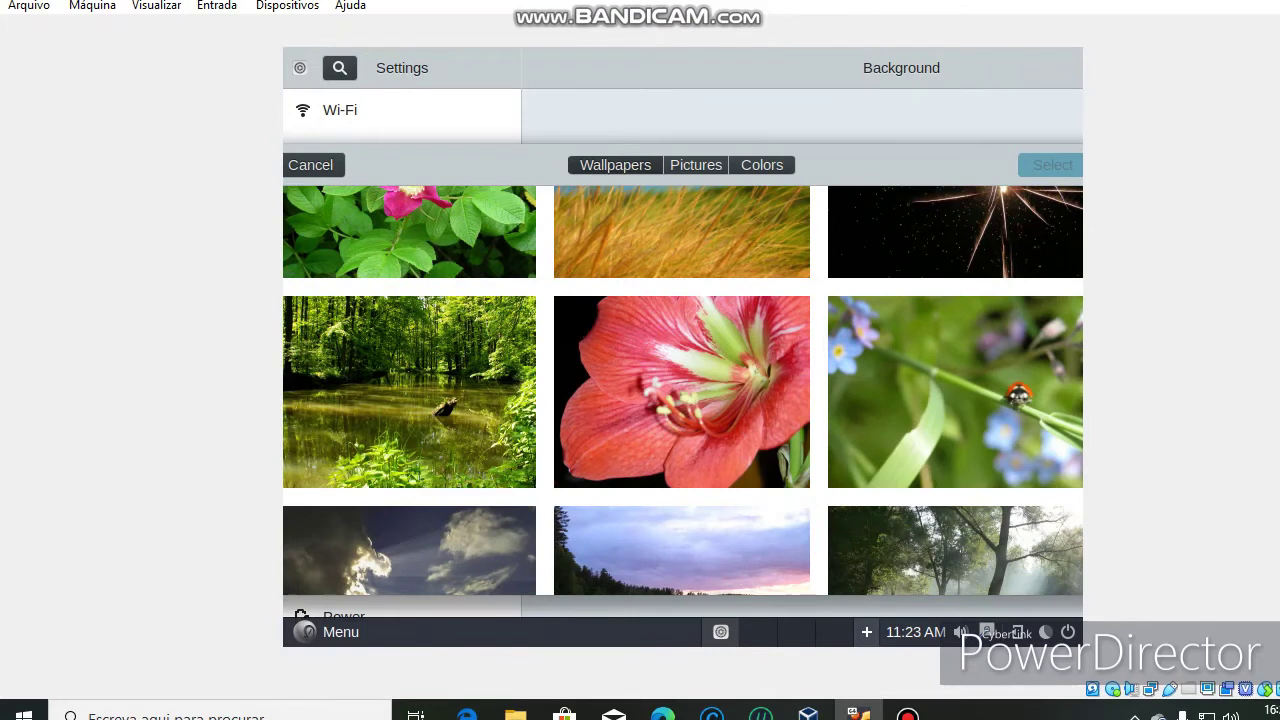
scroll(682, 400, down, 4)
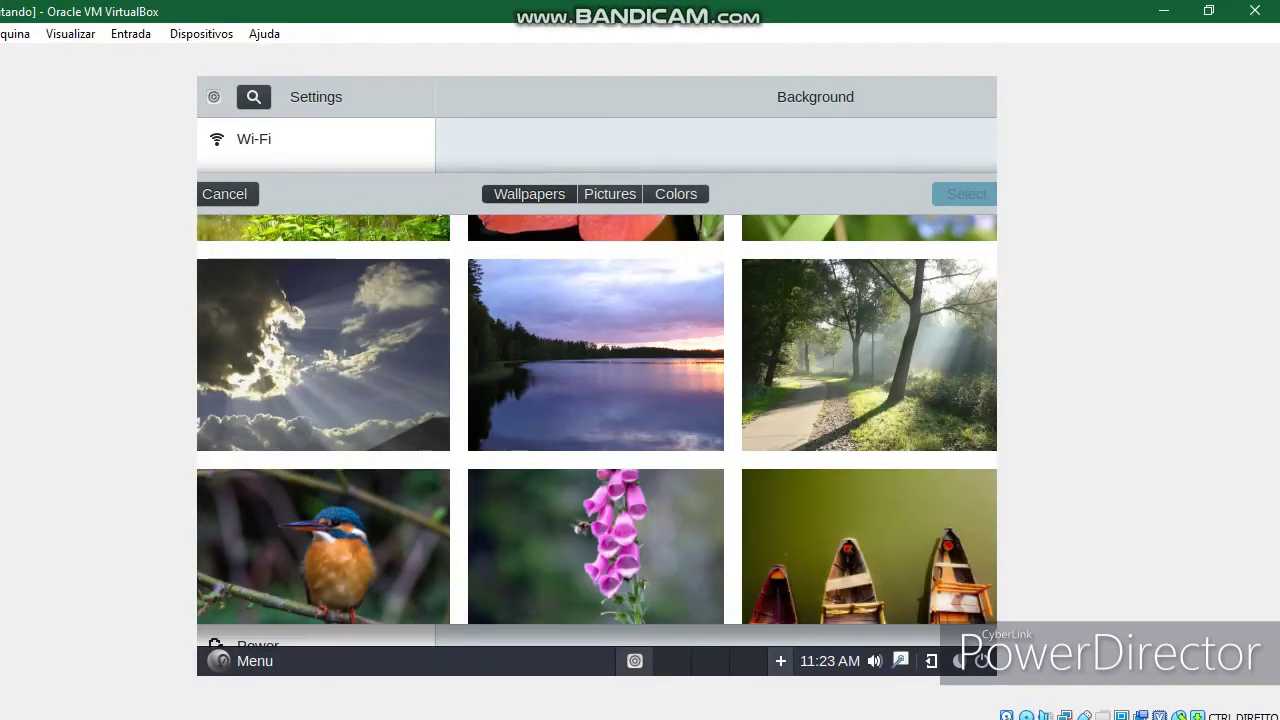
click(868, 355)
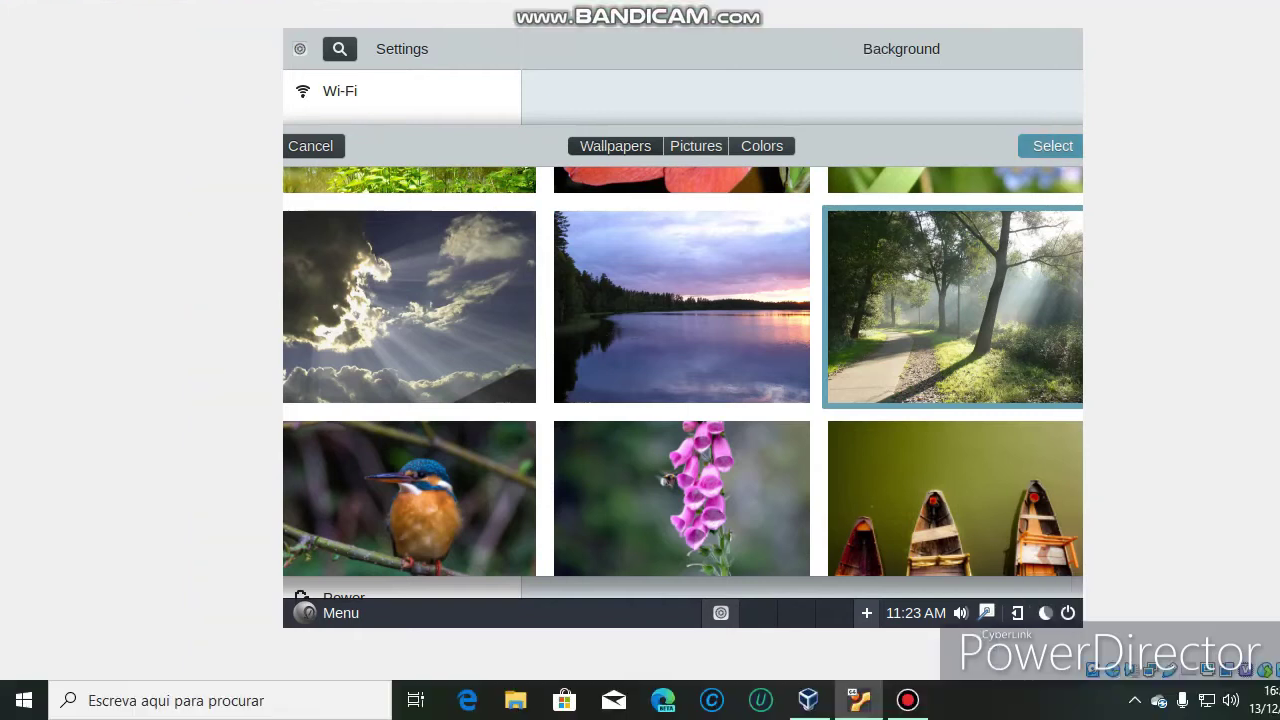
click(966, 194)
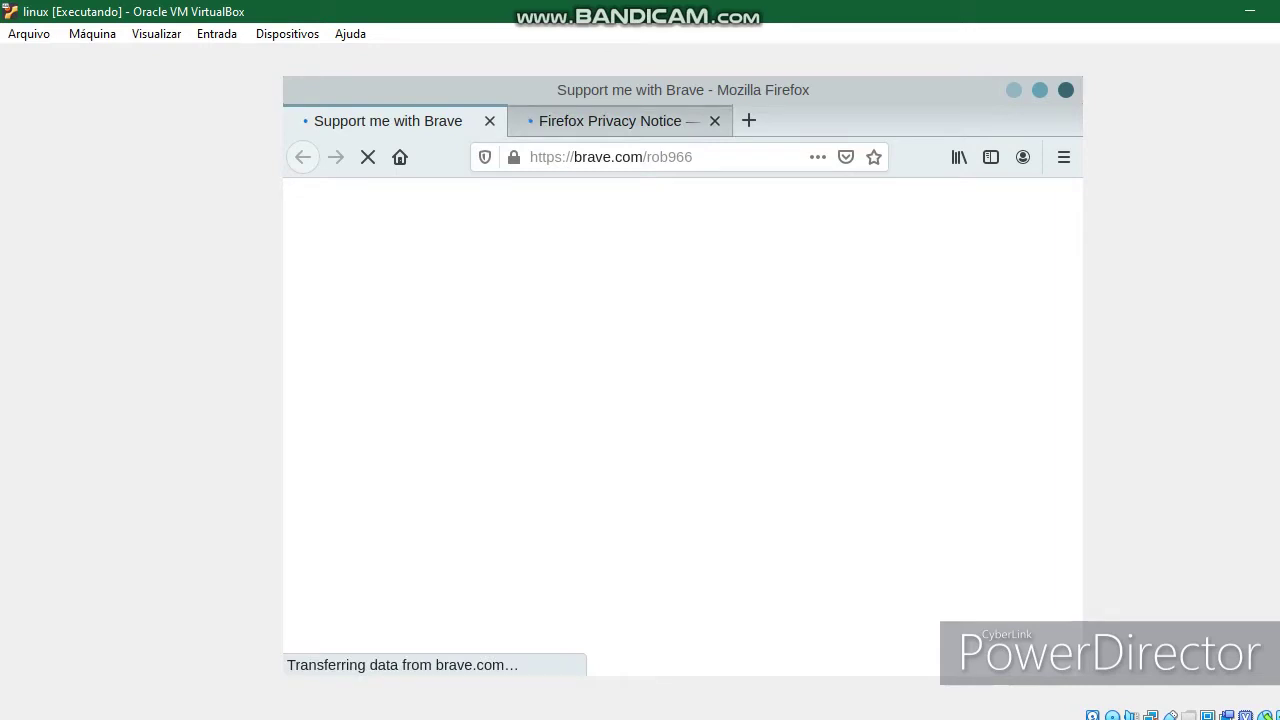
Step: Close the Brave support page and the Firefox Privacy Notice in Firefox
click(490, 120)
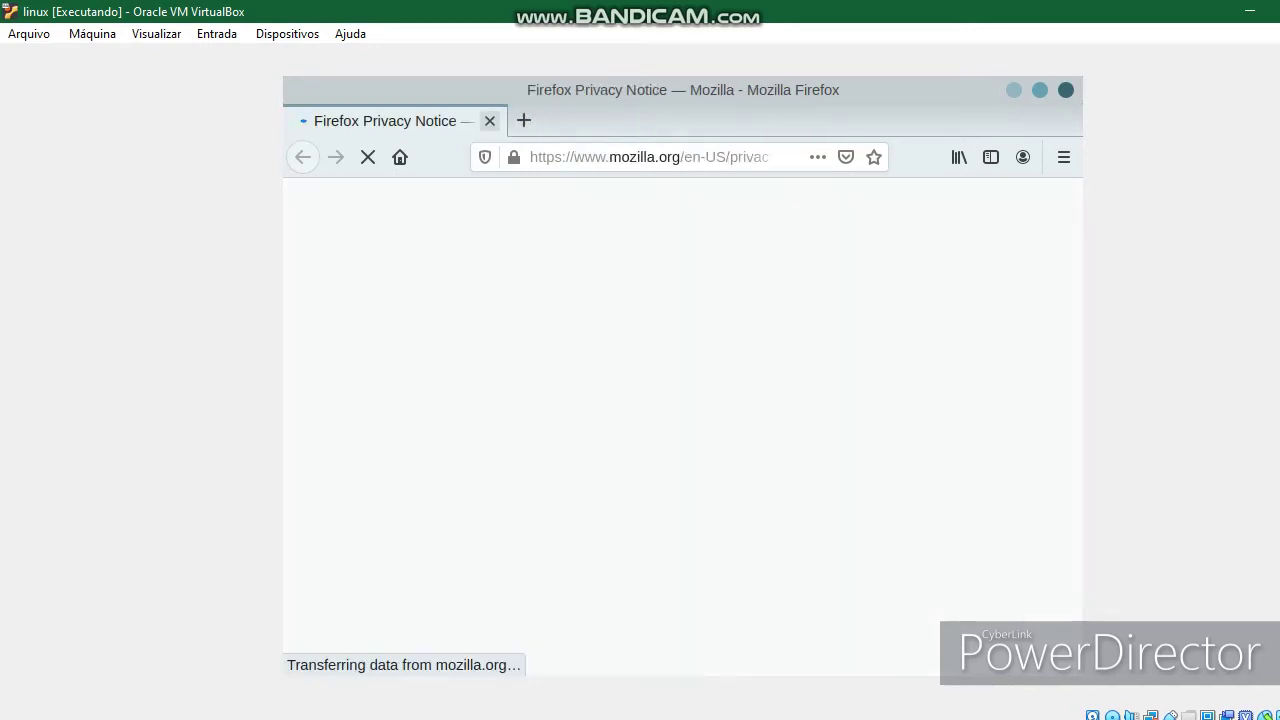
click(490, 121)
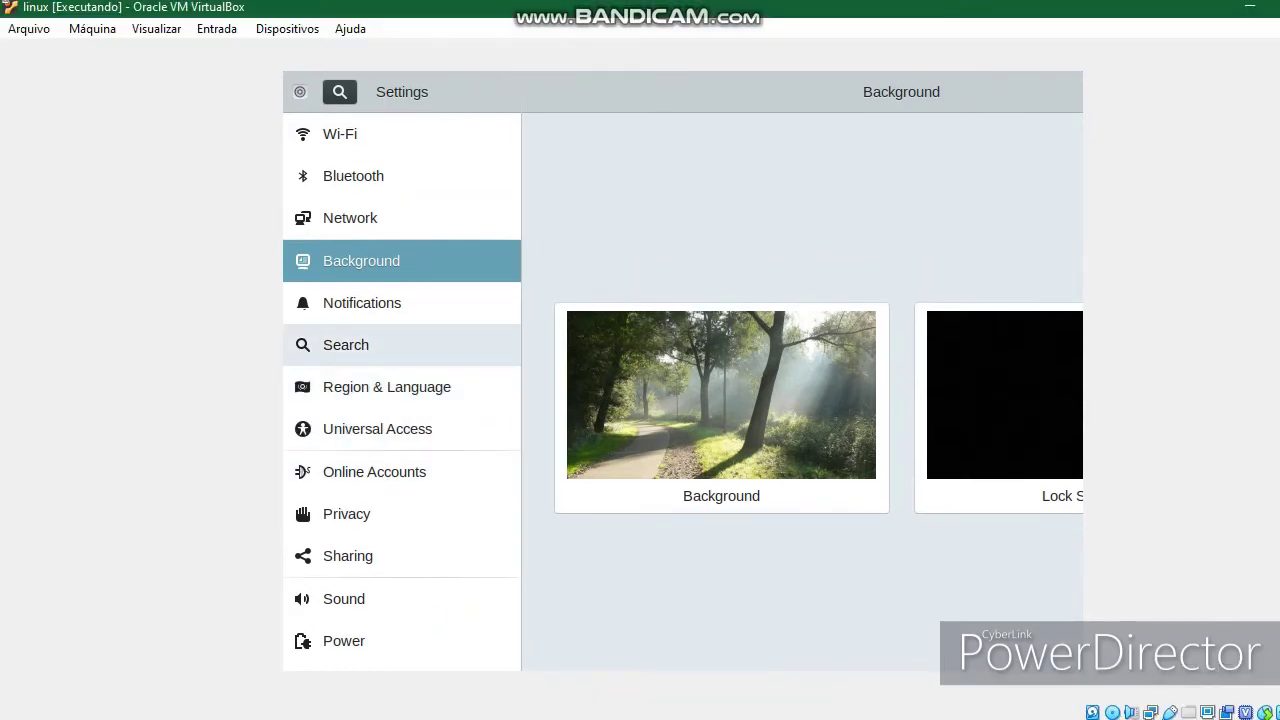
Step: Review the Region & Language, About, Date & Time, Users and Default Applications settings, and close Settings
click(387, 386)
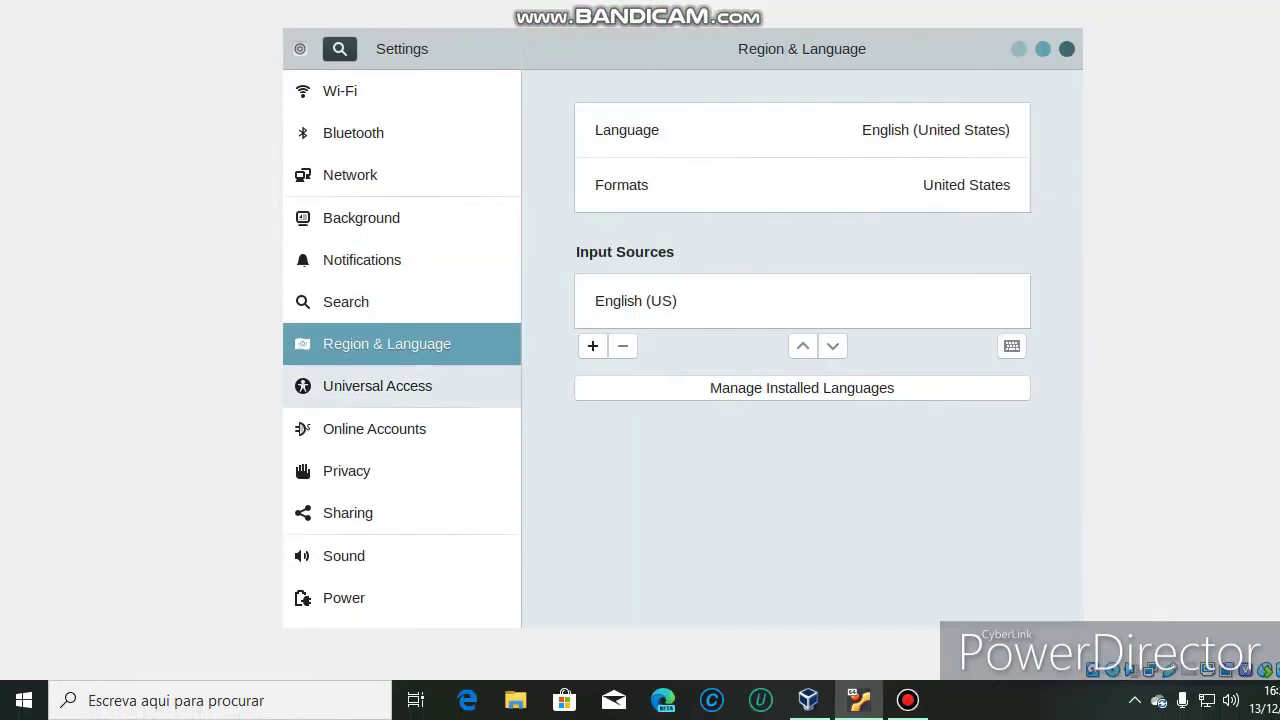
scroll(400, 470, down, 3)
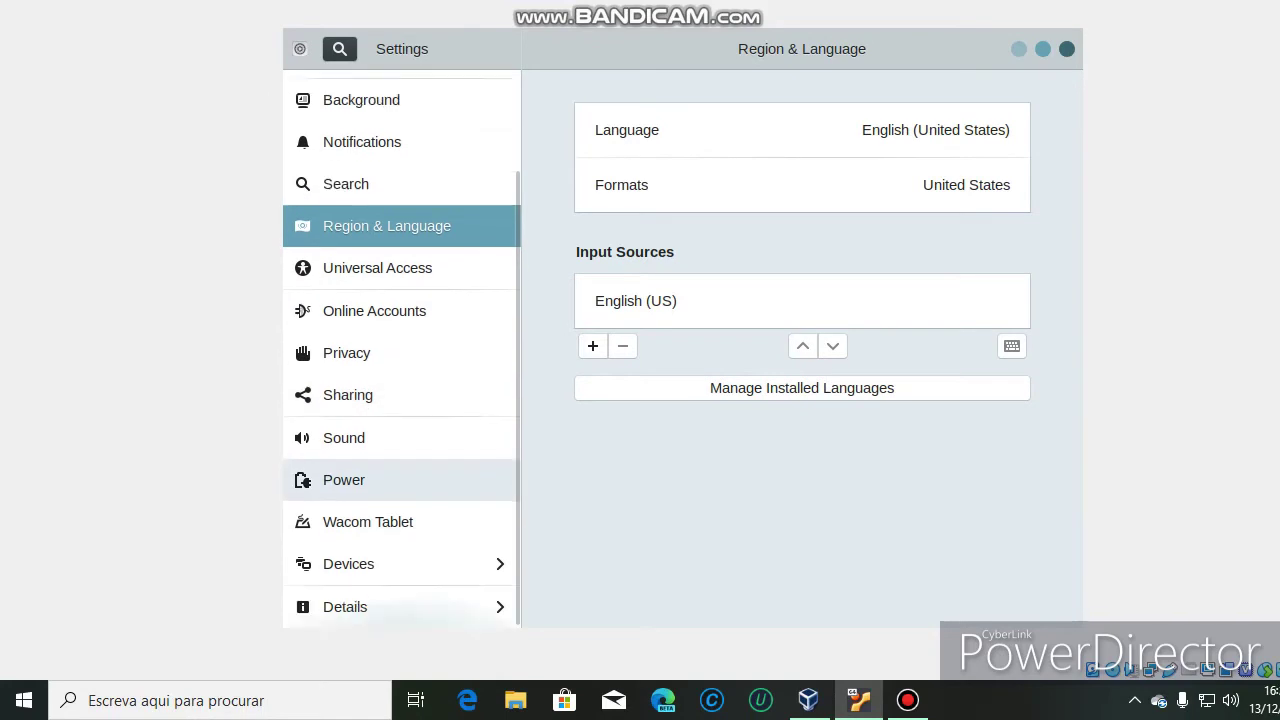
click(400, 607)
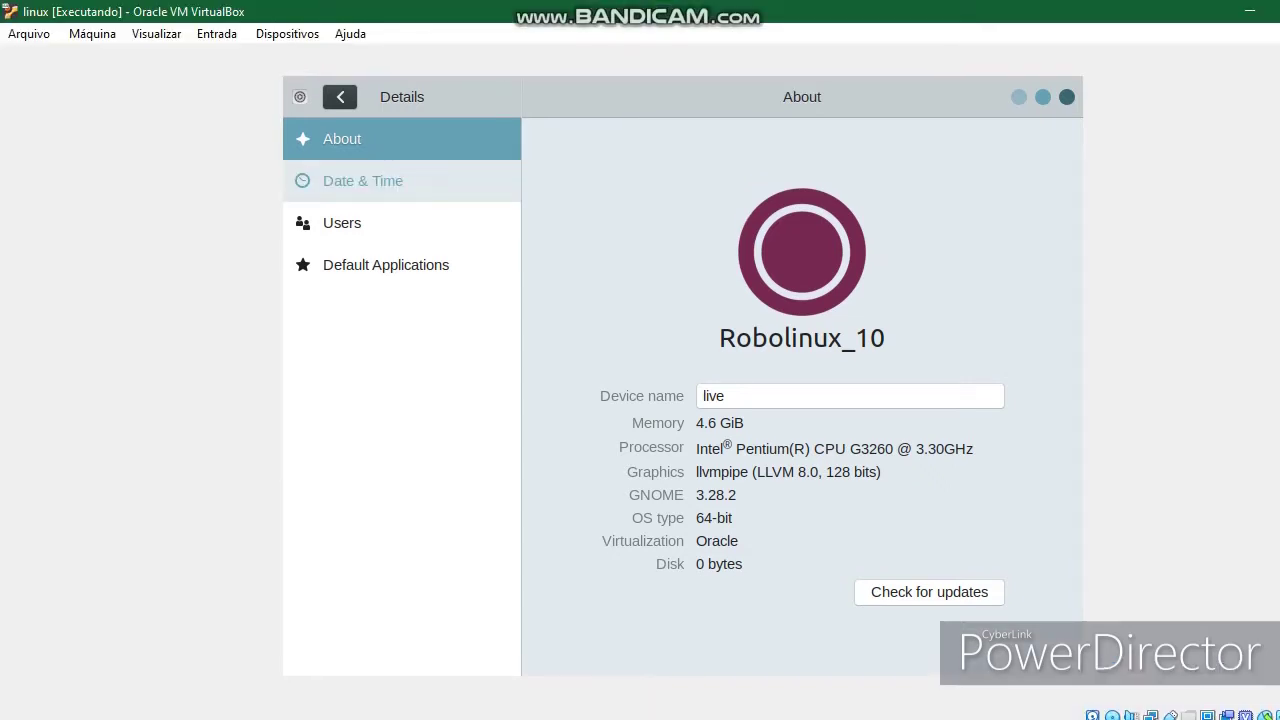
click(363, 180)
click(342, 222)
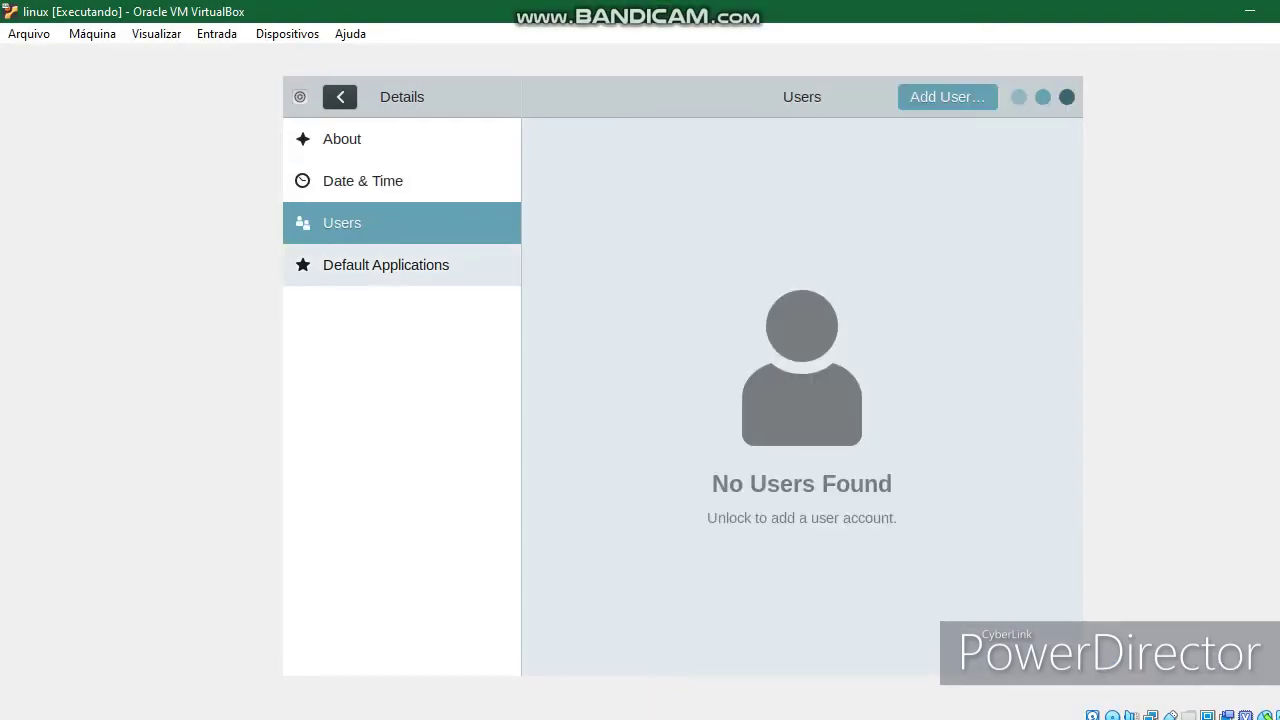
click(386, 265)
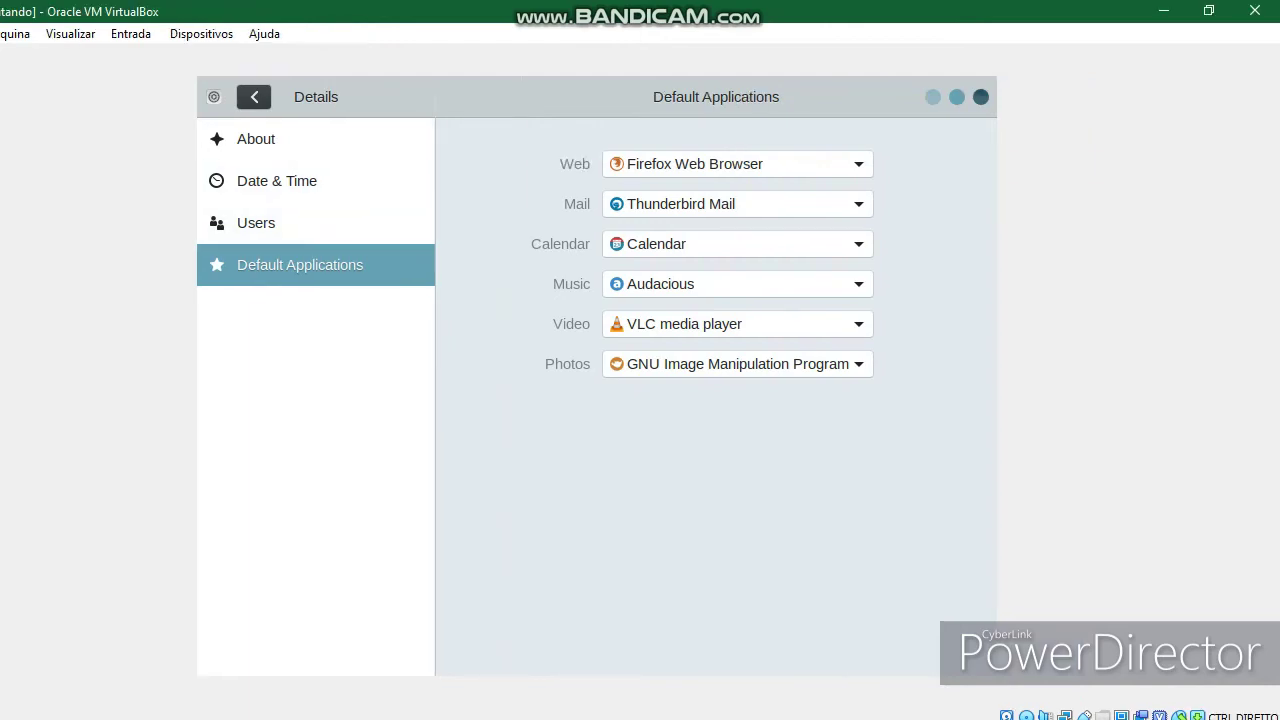
click(981, 97)
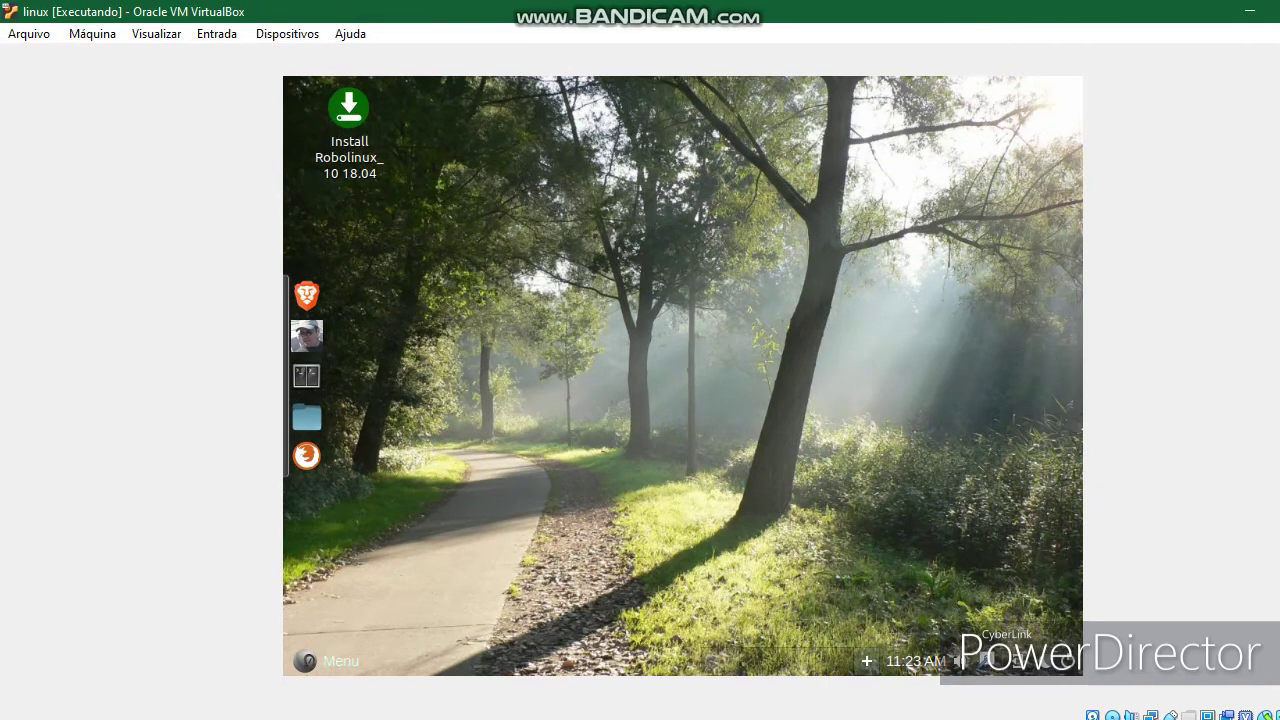
Step: Open a Tilix terminal and bring up its Add Bookmark assistant
key(ctrl+alt+t)
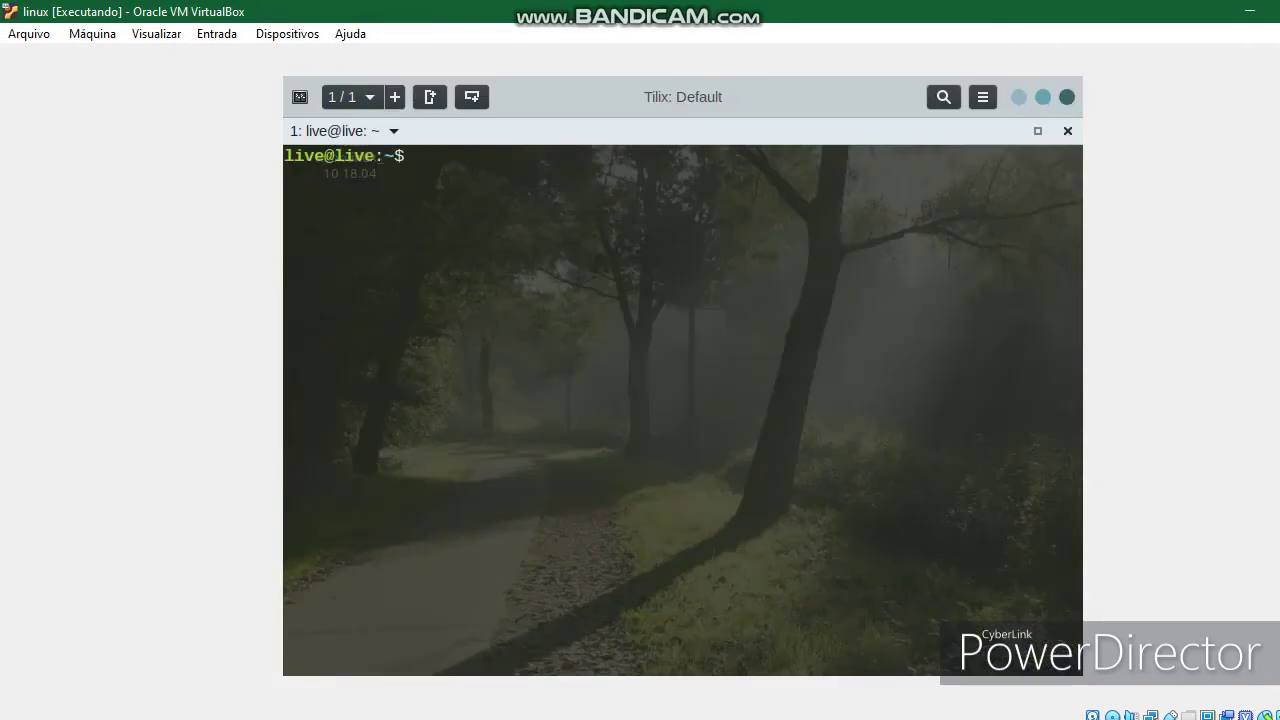
click(340, 134)
key(Down)
key(Down)
key(Down)
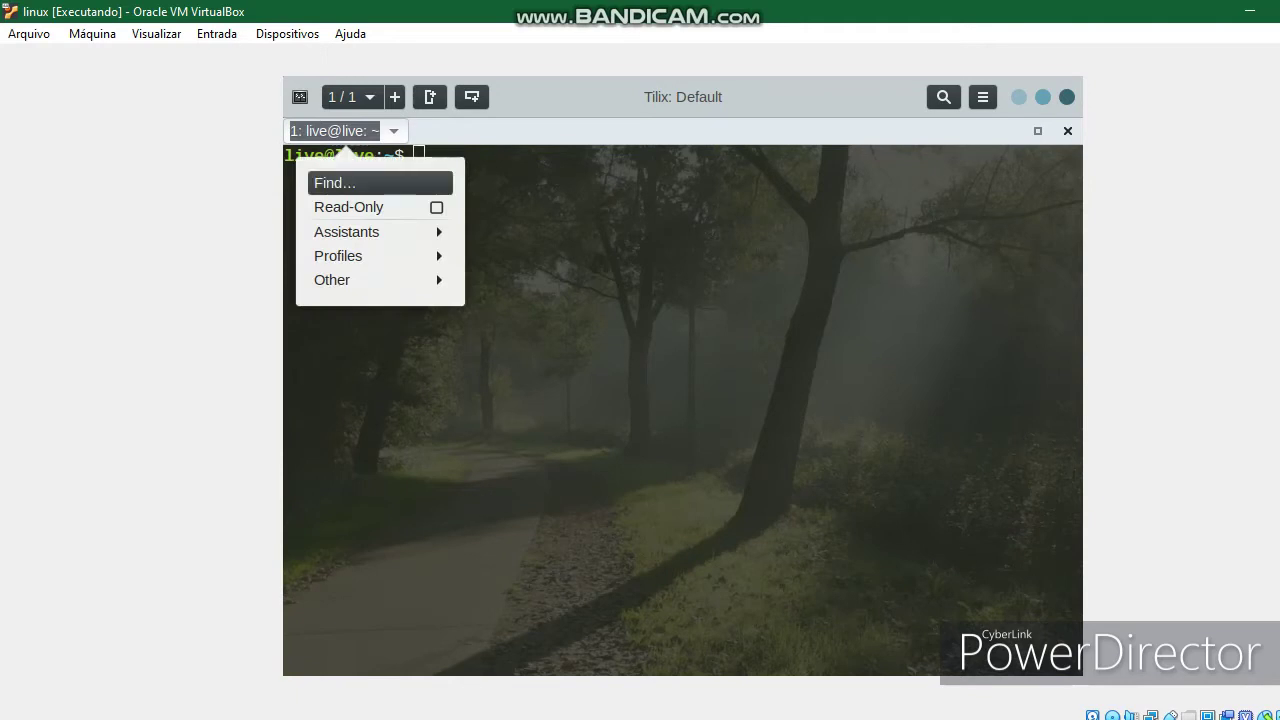
key(Return)
key(Down)
key(Down)
key(Down)
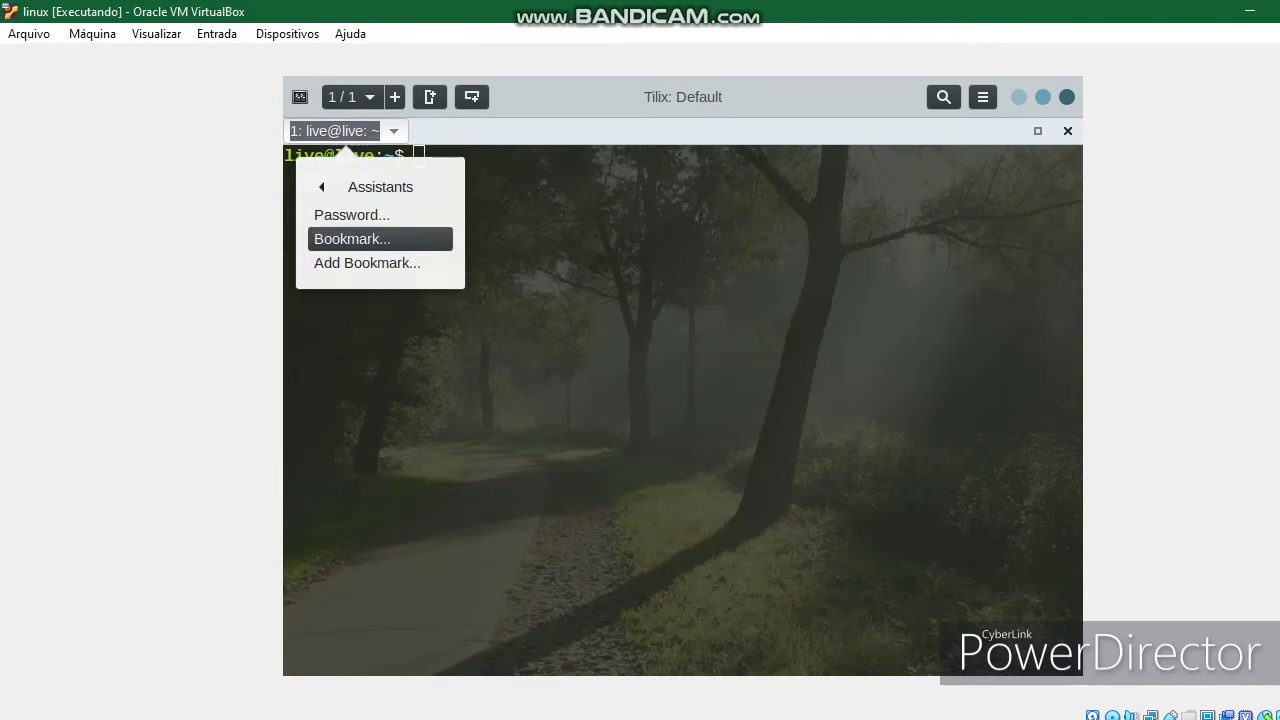
key(Return)
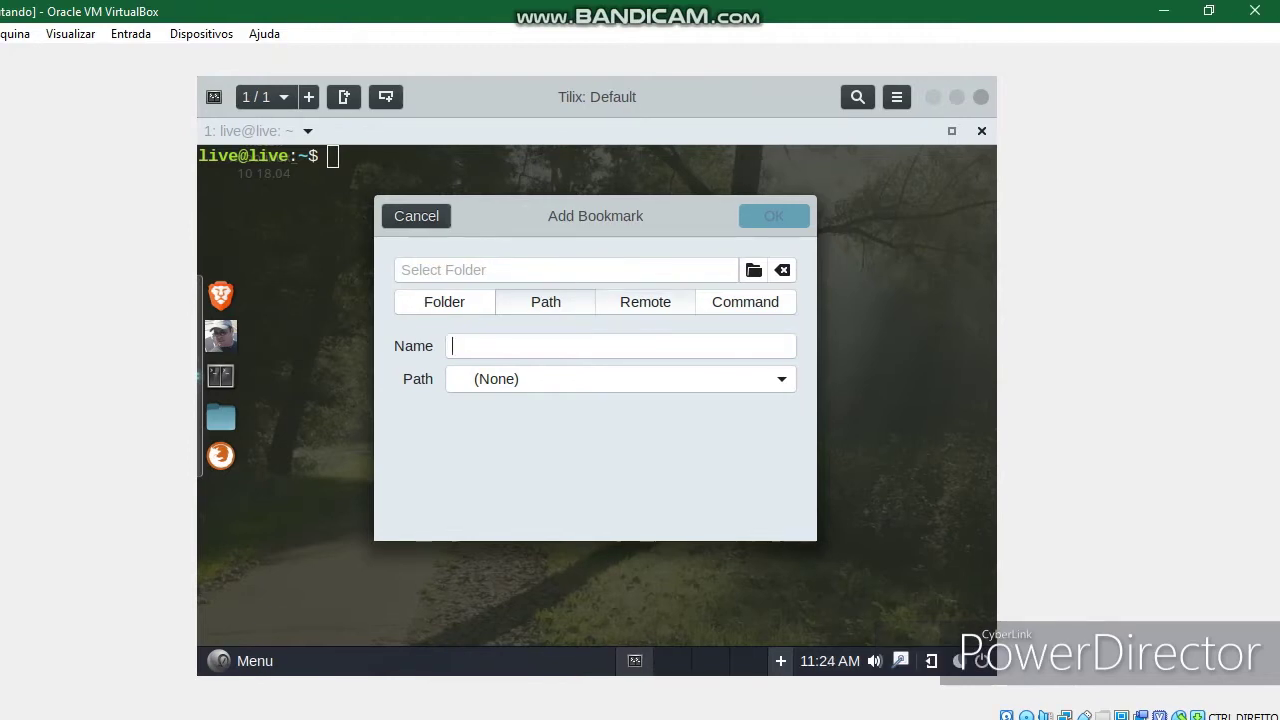
Step: Try to name a path bookmark and choose its folder, and close the Tilix window
text(jose)
click(566, 270)
click(754, 270)
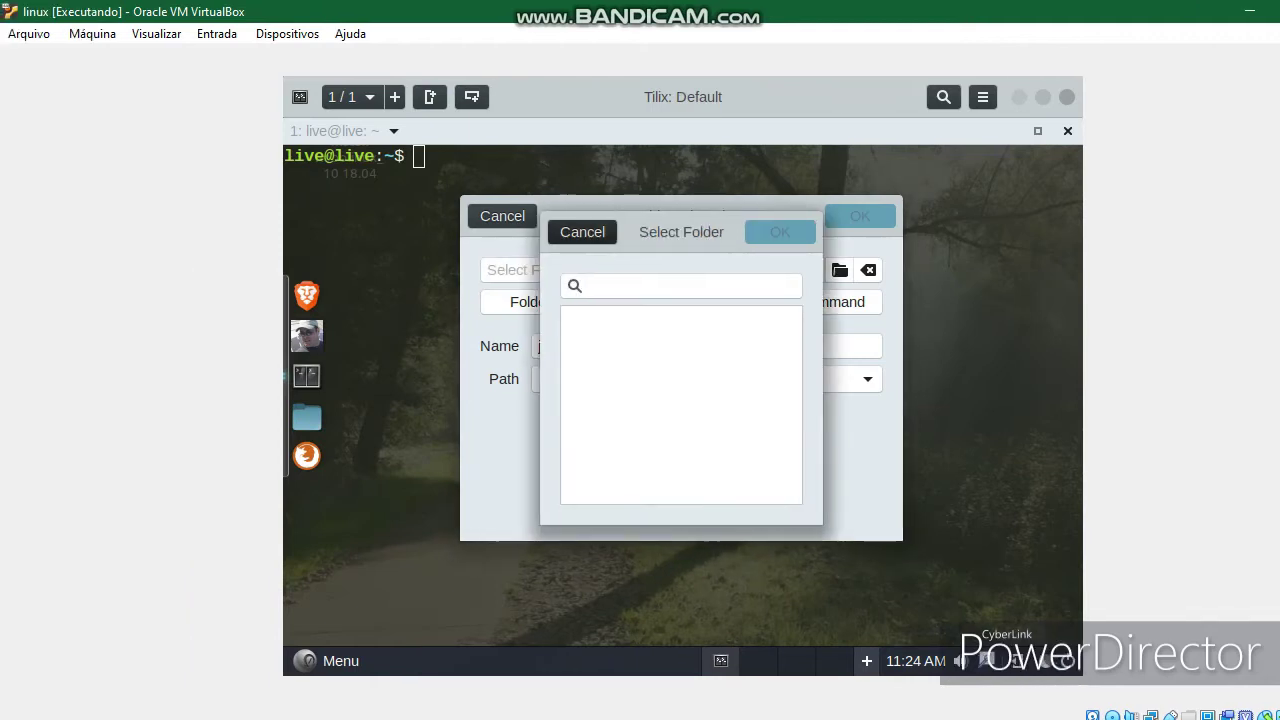
click(496, 232)
click(502, 216)
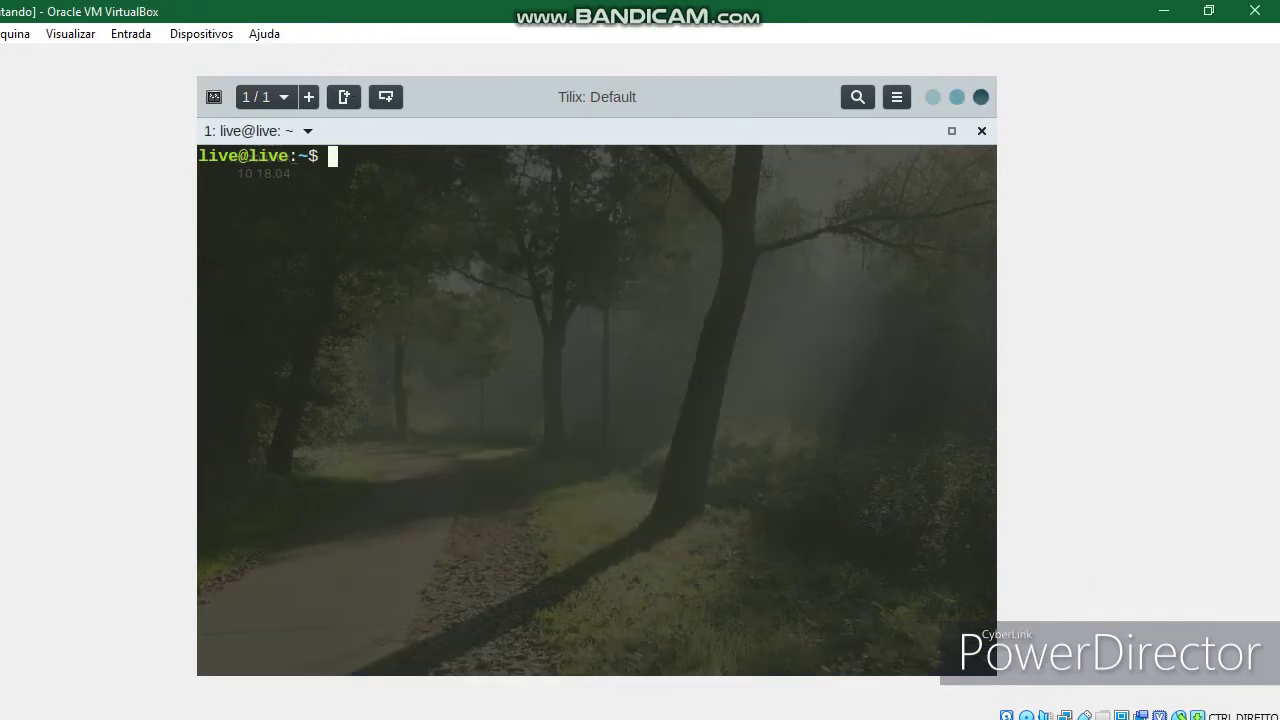
click(981, 97)
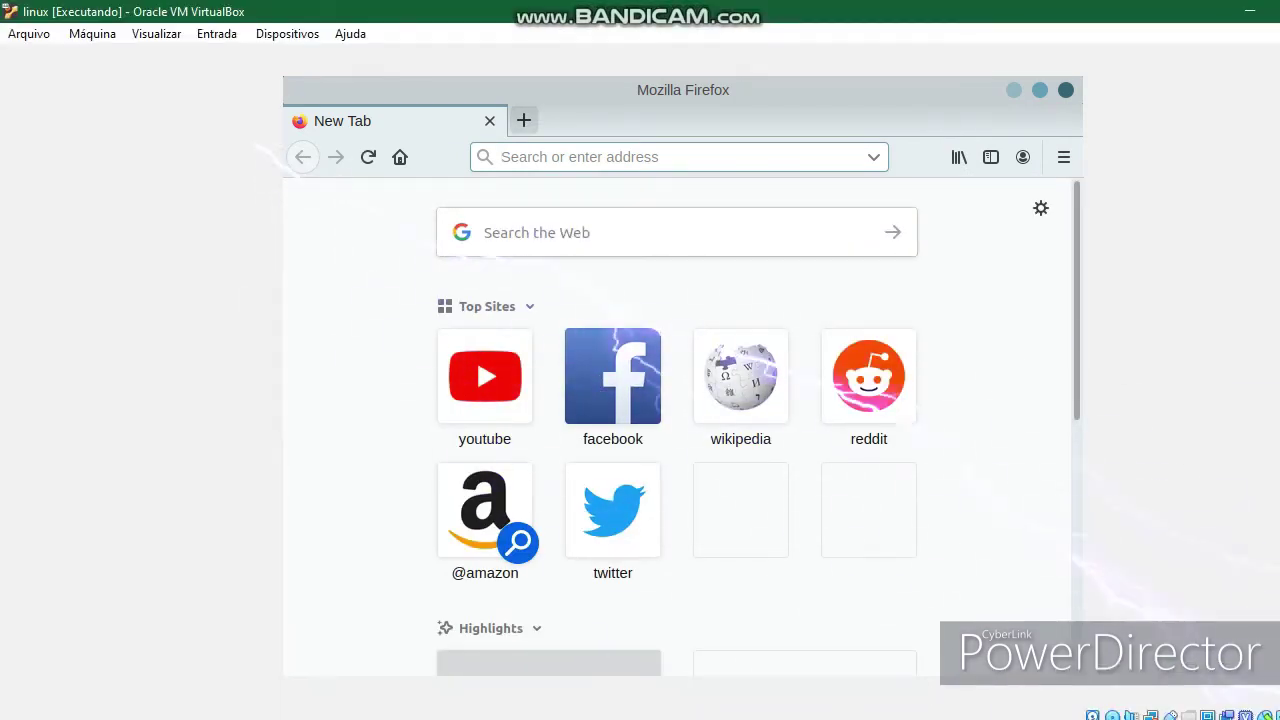
Step: Open an extra tab in Firefox and close it
click(524, 120)
click(490, 121)
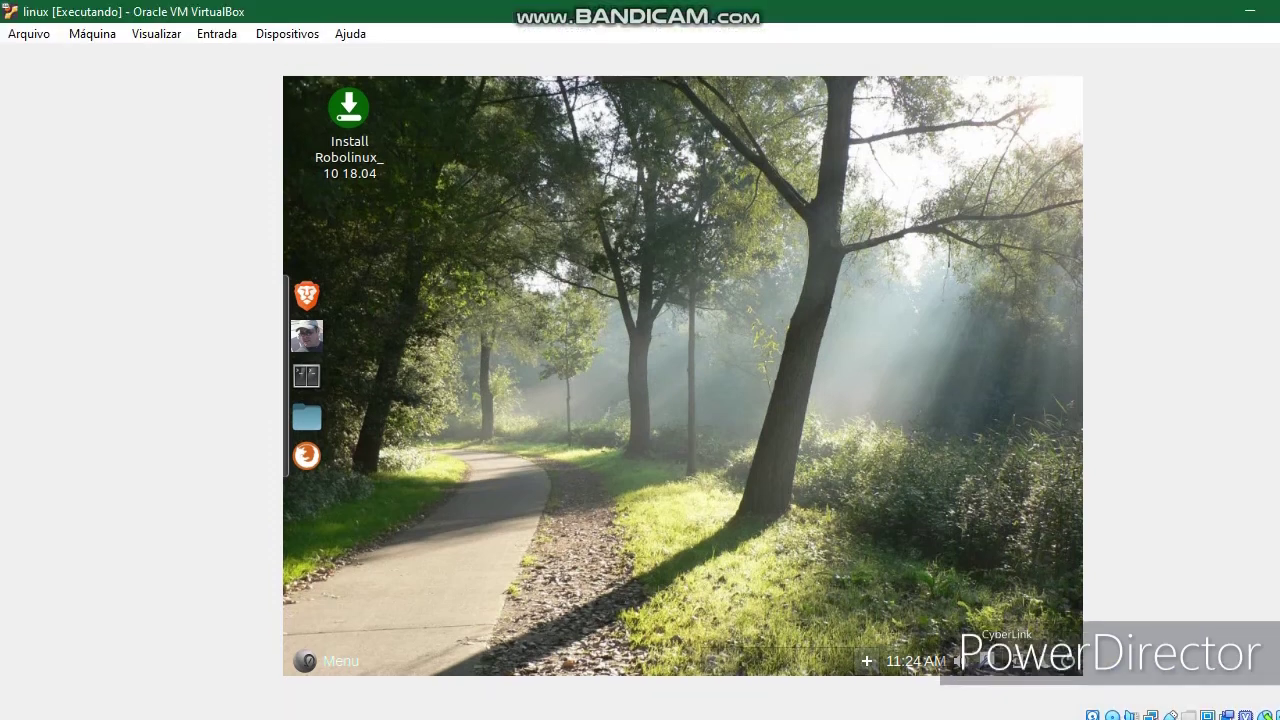
Step: Browse the Preferences, Administration and System Tools application categories and open Budgie Desktop Settings
right_click(554, 229)
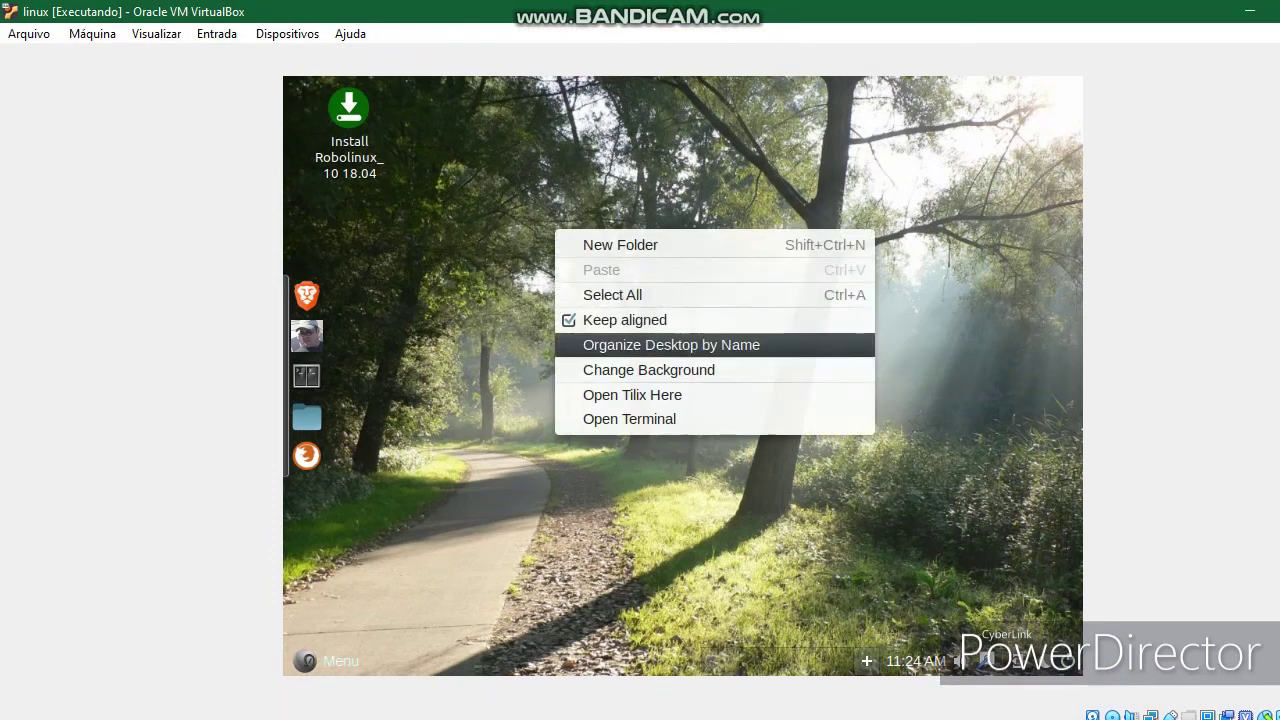
click(500, 350)
click(328, 661)
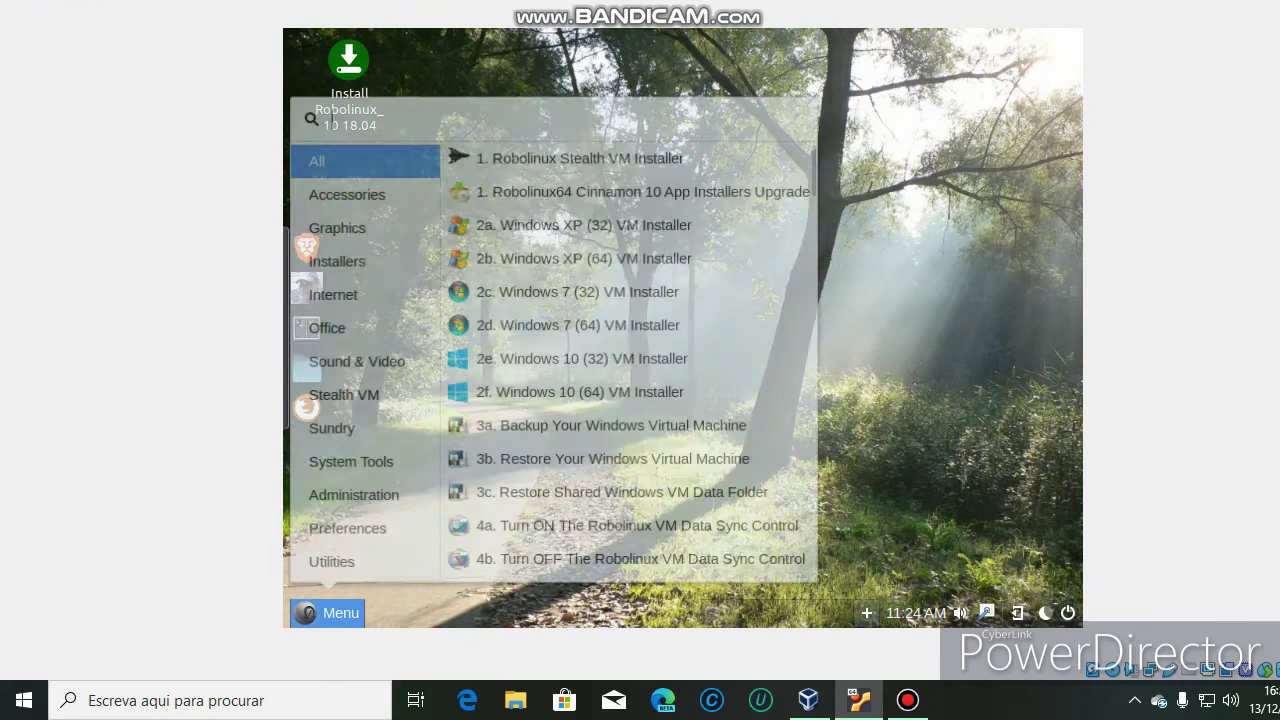
mouse_move(346, 531)
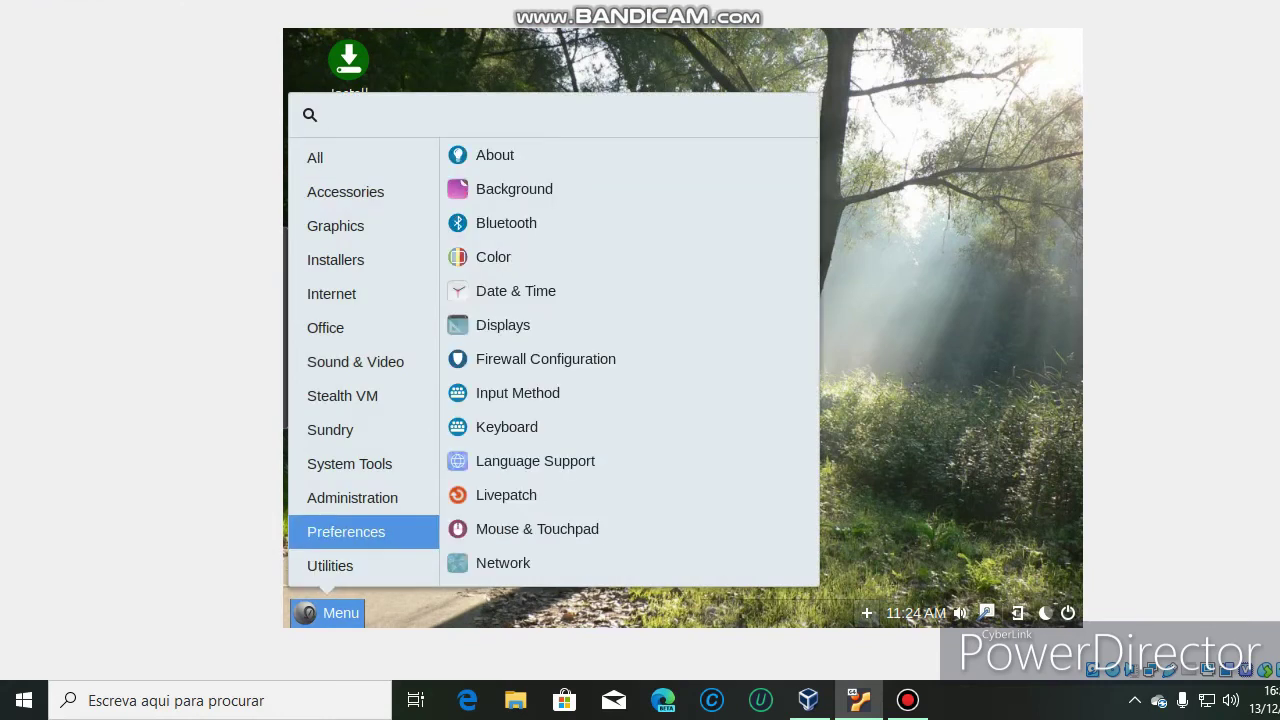
scroll(620, 225, down, 1)
scroll(550, 278, down, 6)
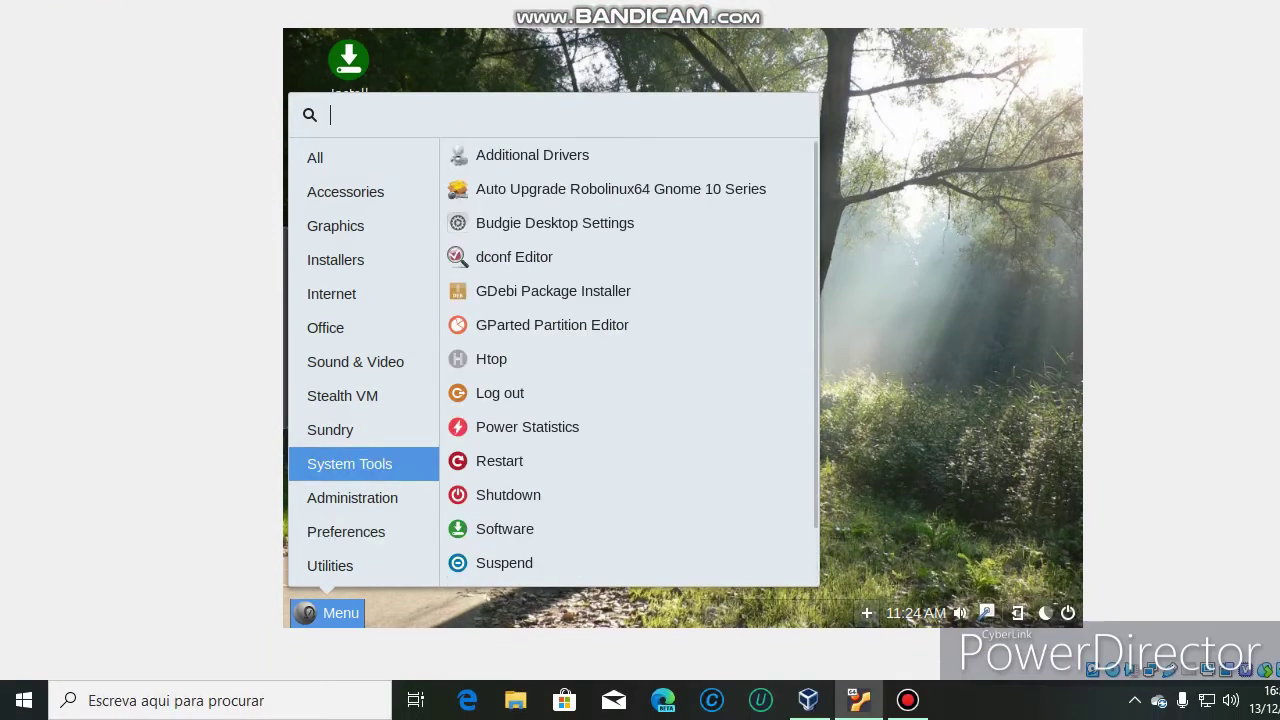
mouse_move(352, 546)
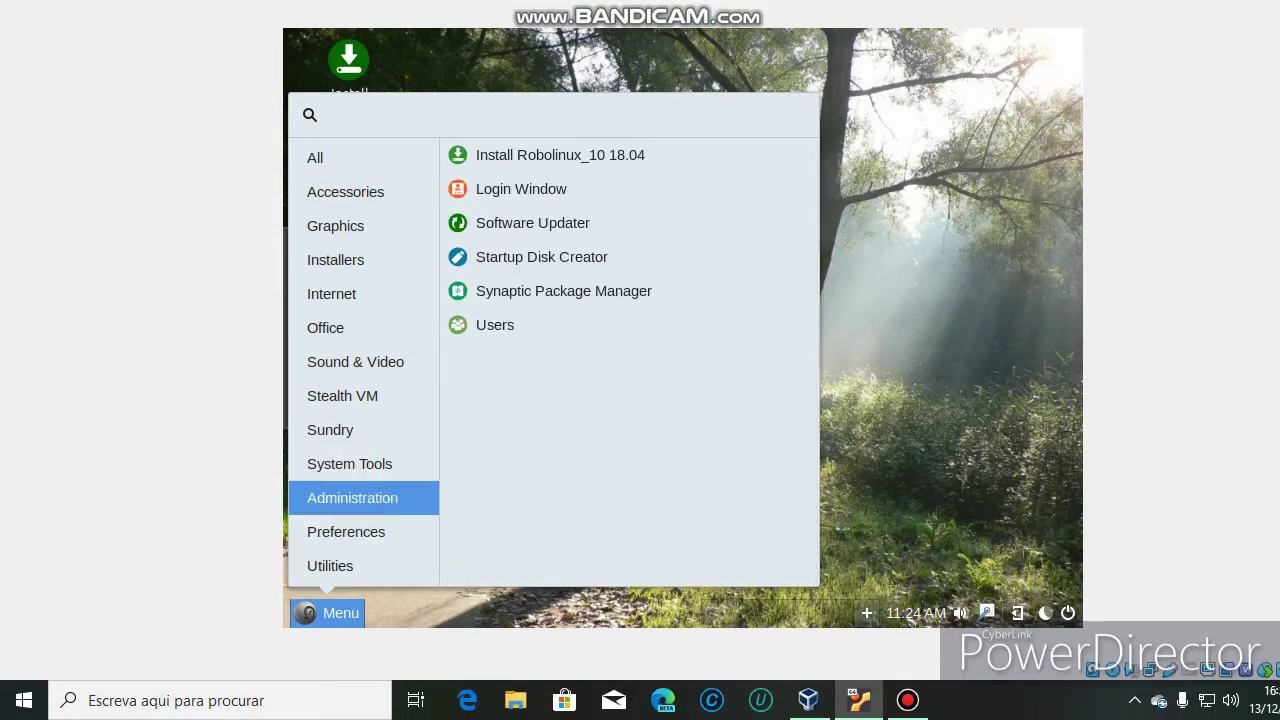
mouse_move(364, 464)
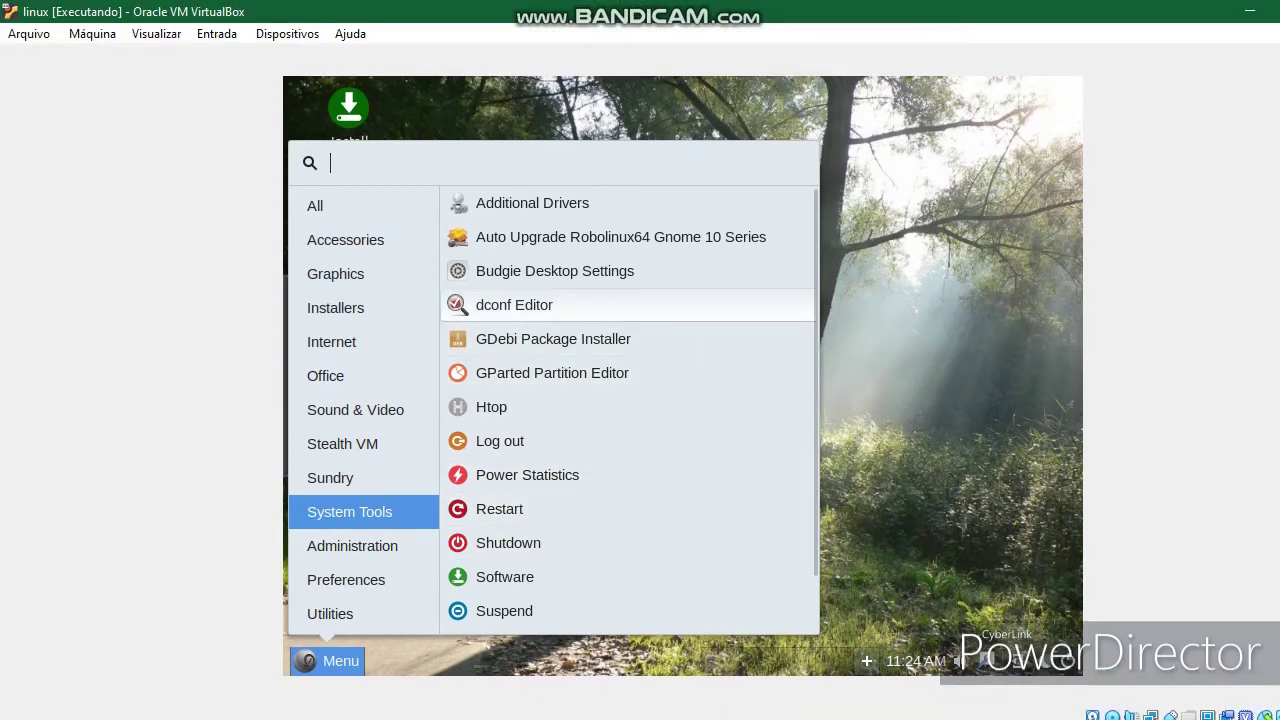
click(555, 271)
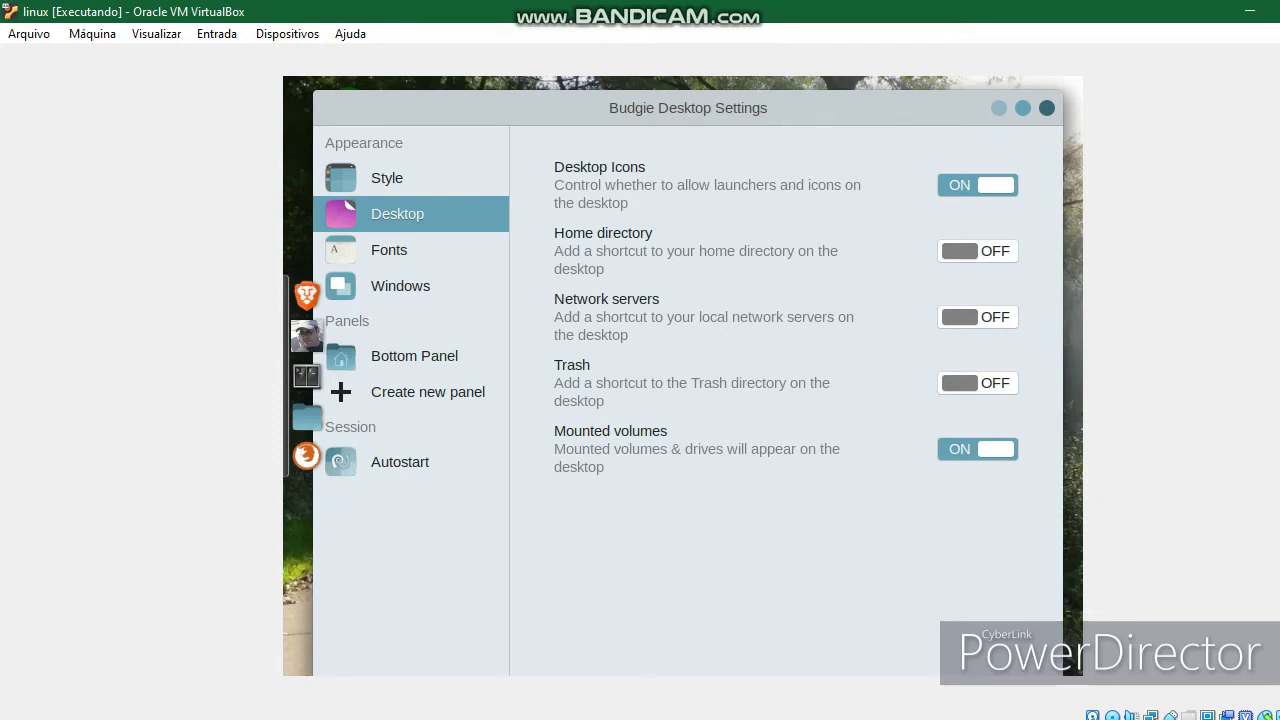
Step: Turn on the desktop shortcuts for the home directory, network servers and trash
click(892, 251)
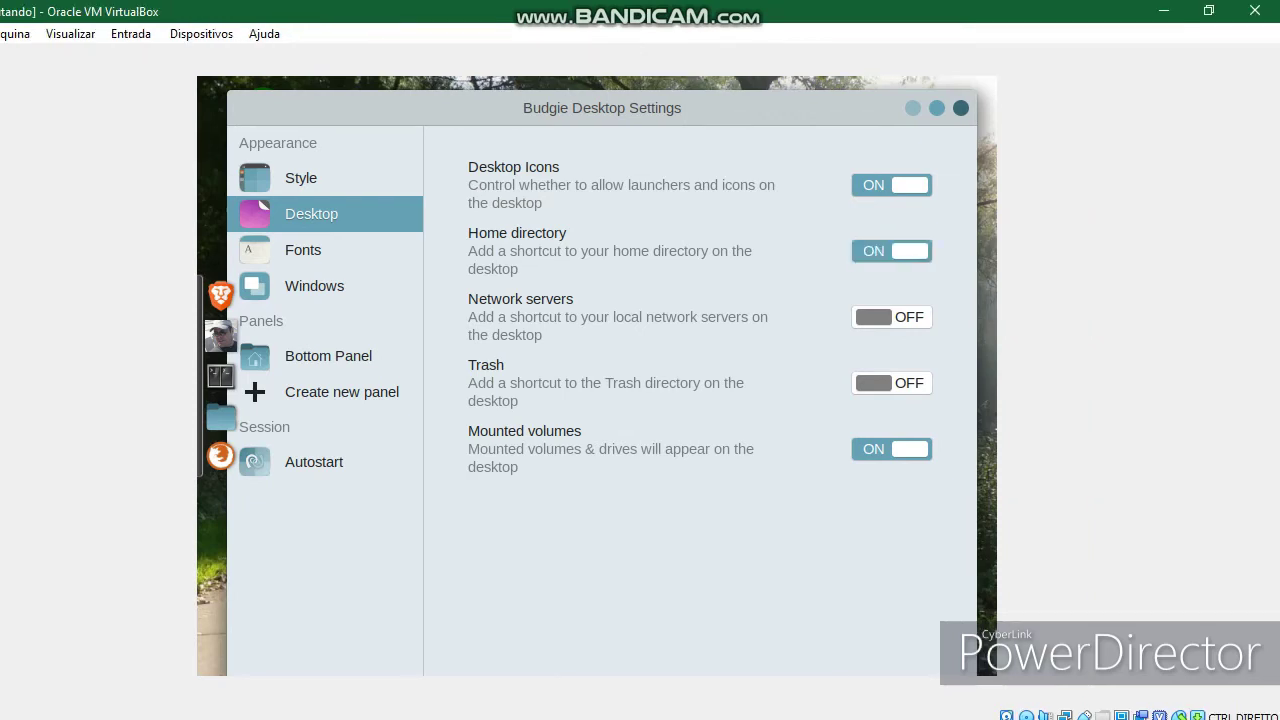
click(892, 317)
click(892, 383)
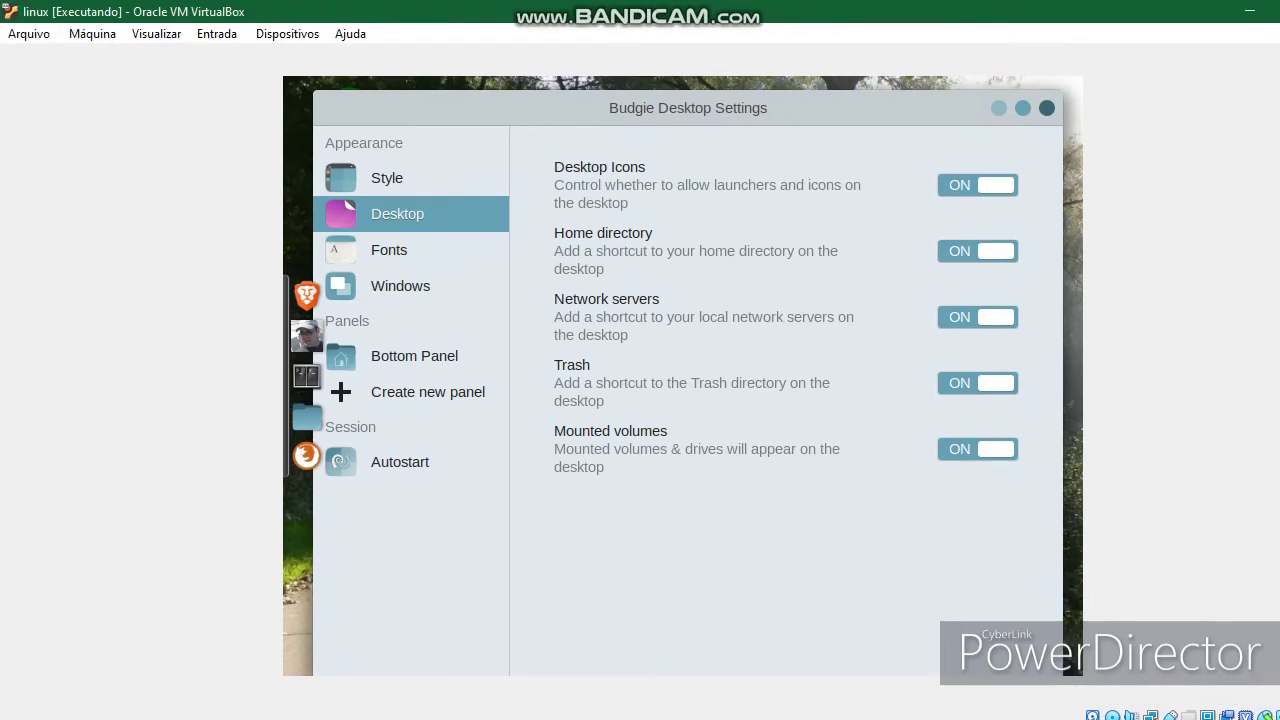
Step: Review the Fonts, Windows and Bottom Panel settings, keep the button layout at Right (standard), and create a new panel
click(389, 250)
click(400, 286)
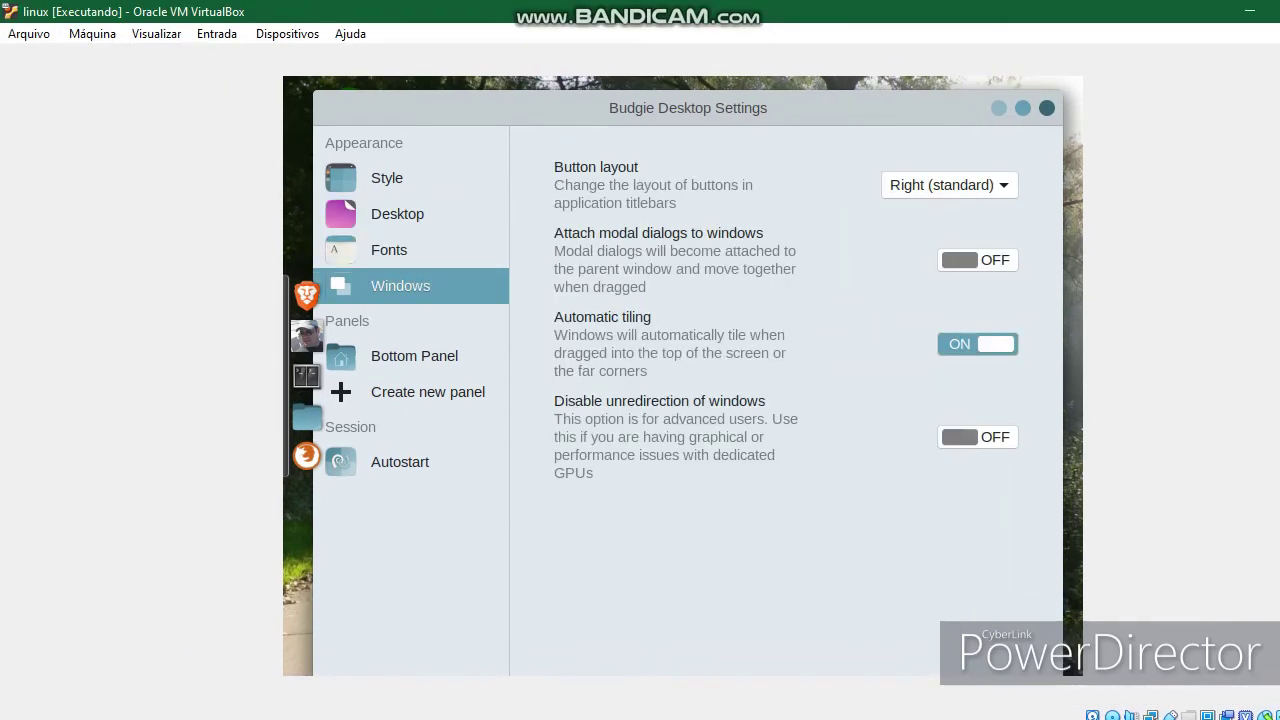
click(949, 185)
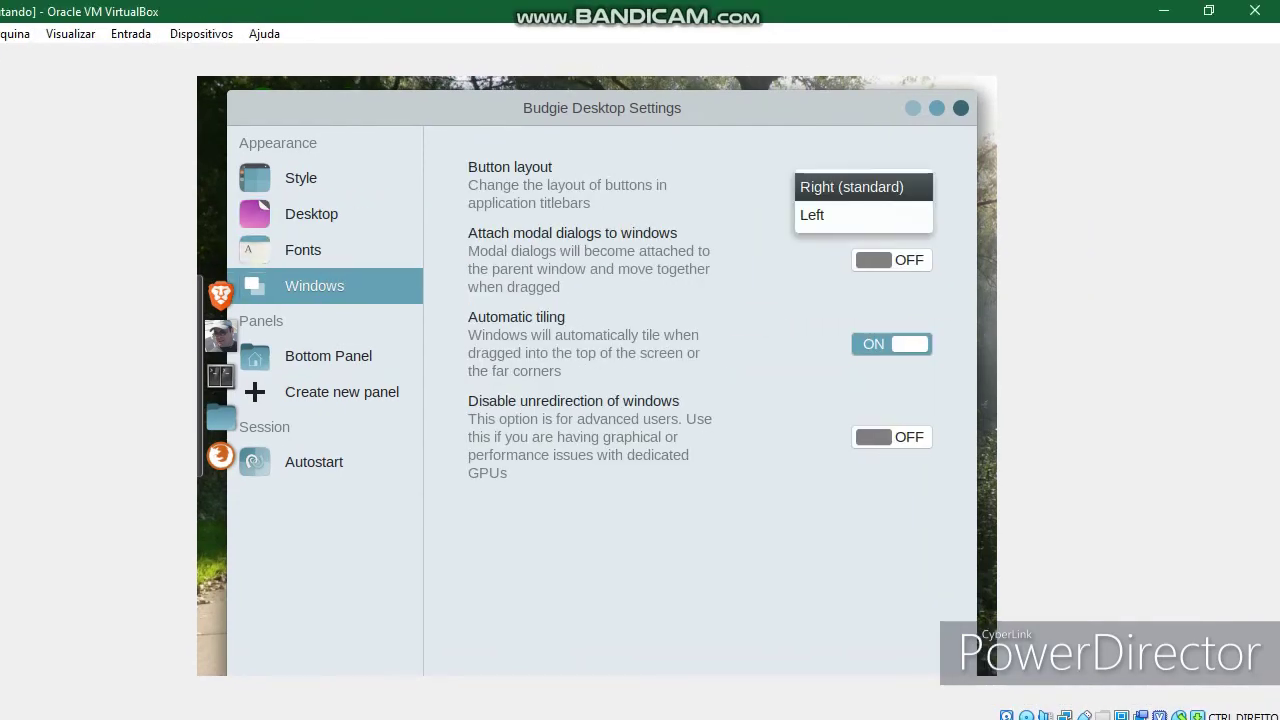
click(949, 186)
click(414, 356)
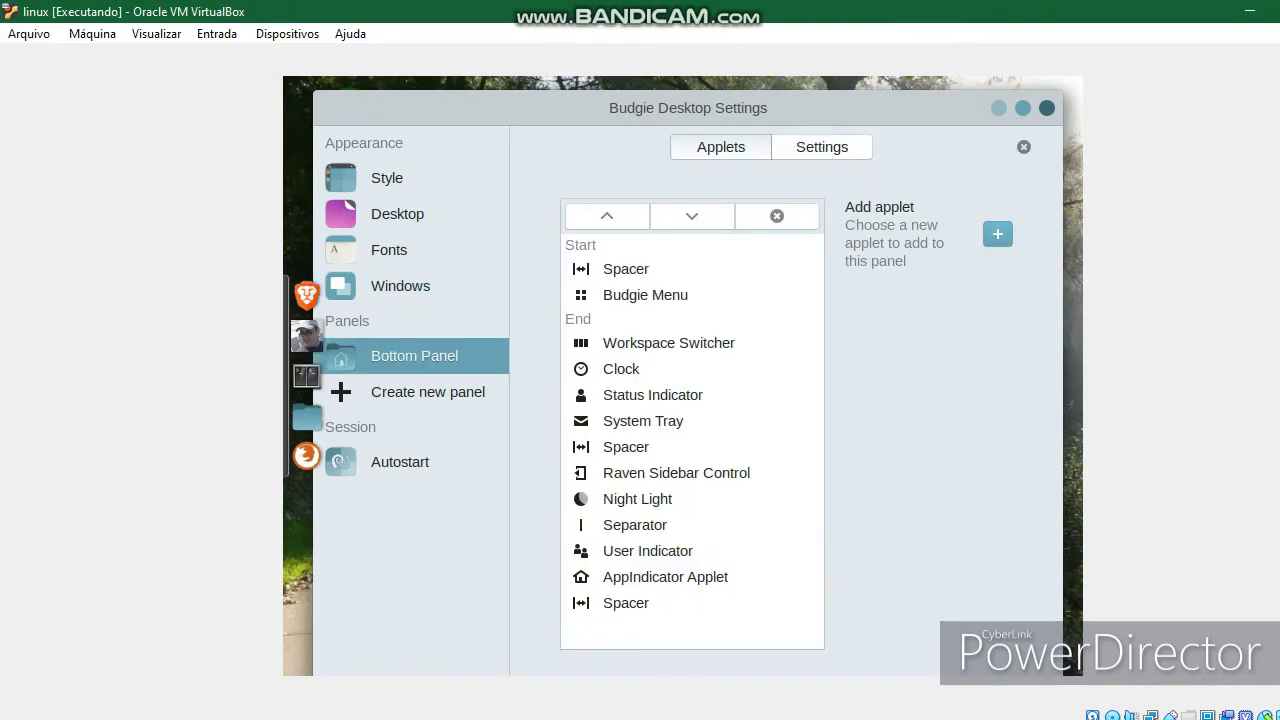
click(428, 392)
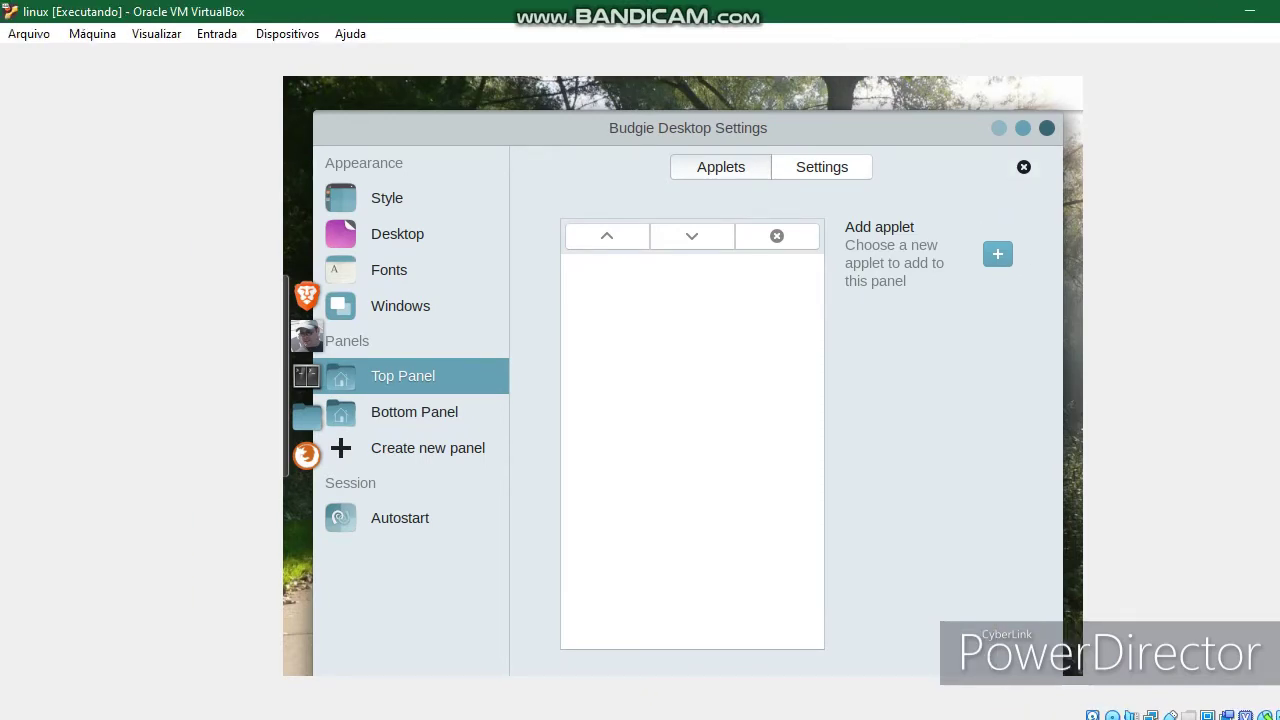
Step: Set the Widgets theme in the Style settings to Pocillo-dark
click(387, 198)
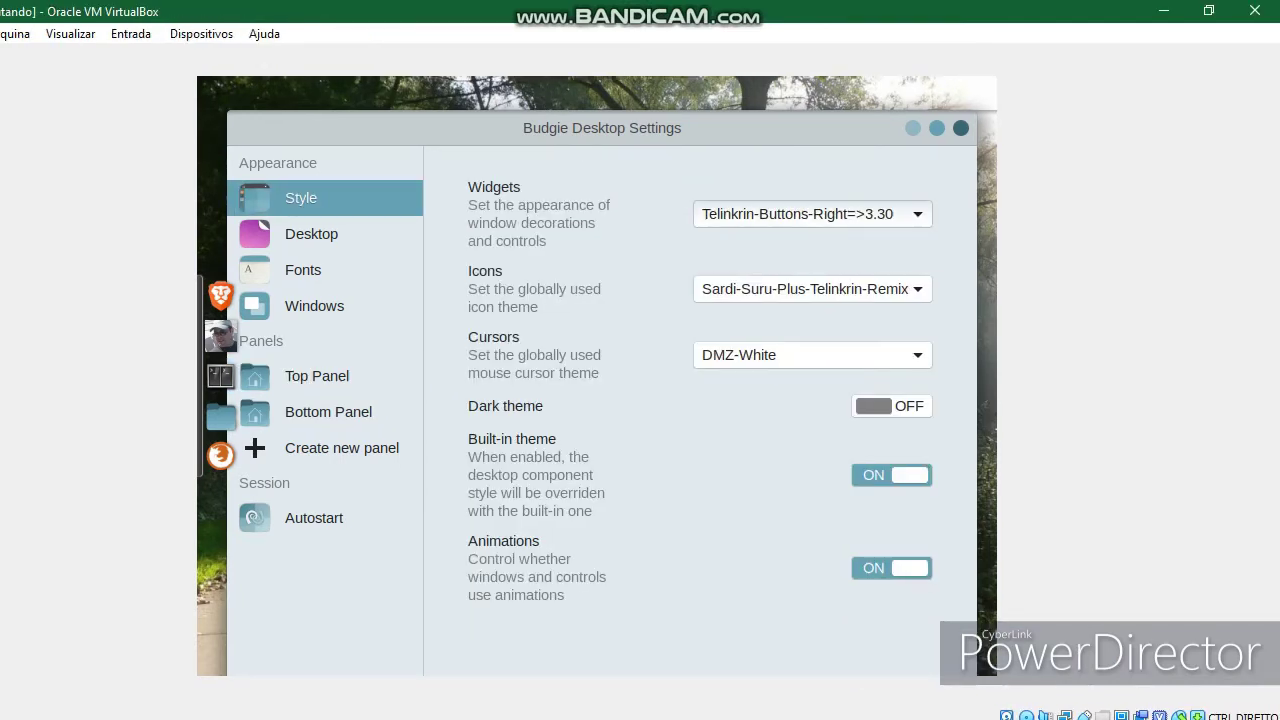
click(899, 214)
scroll(812, 232, up, 5)
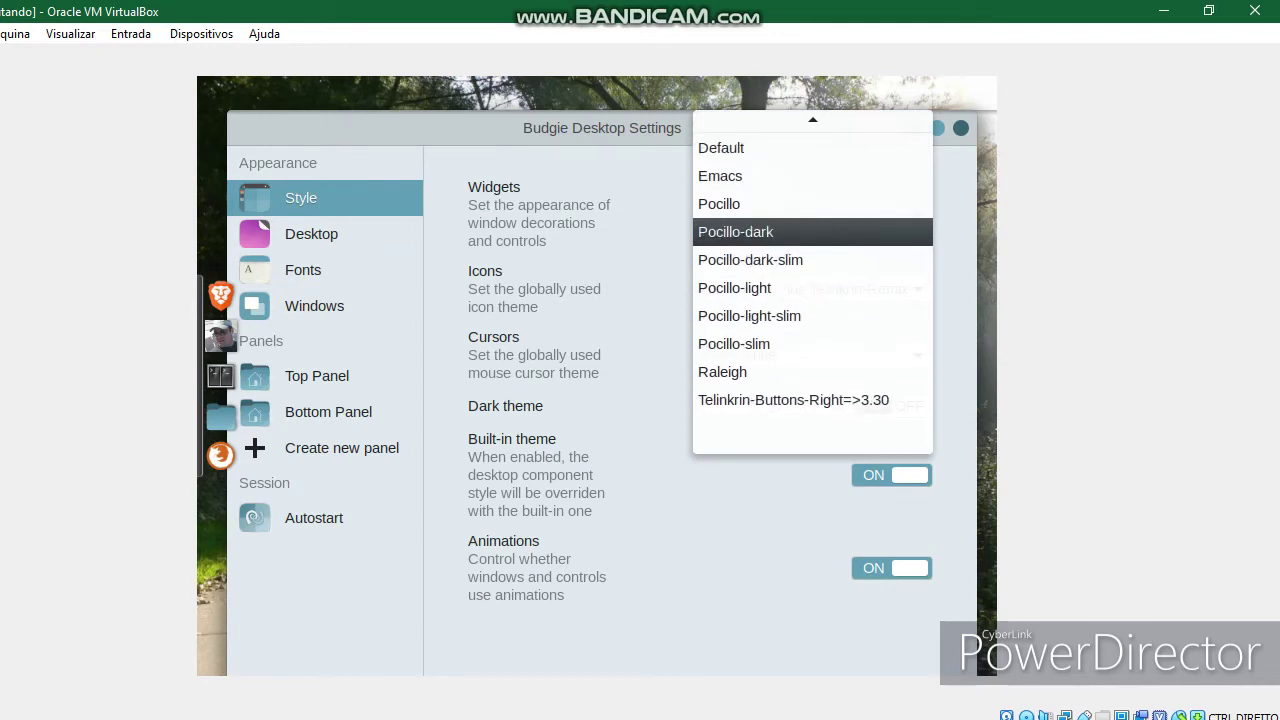
key(Escape)
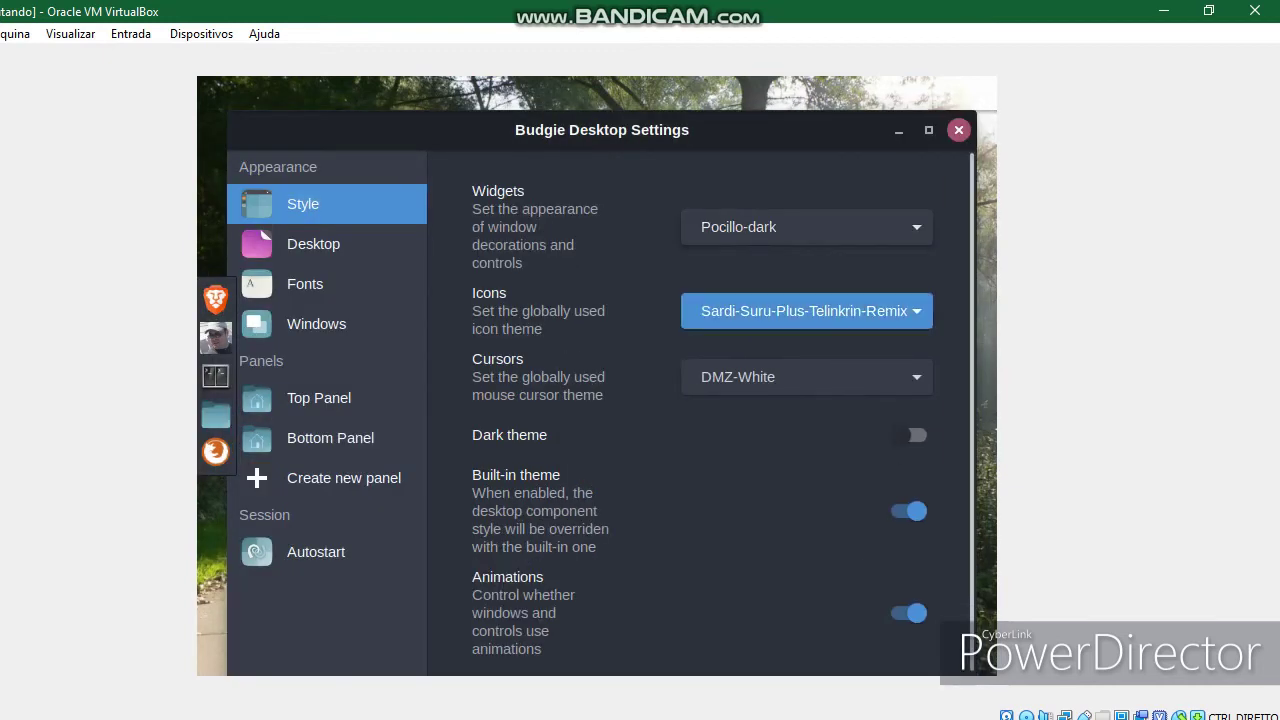
Step: Change the global icon theme to Moka
click(806, 311)
click(794, 334)
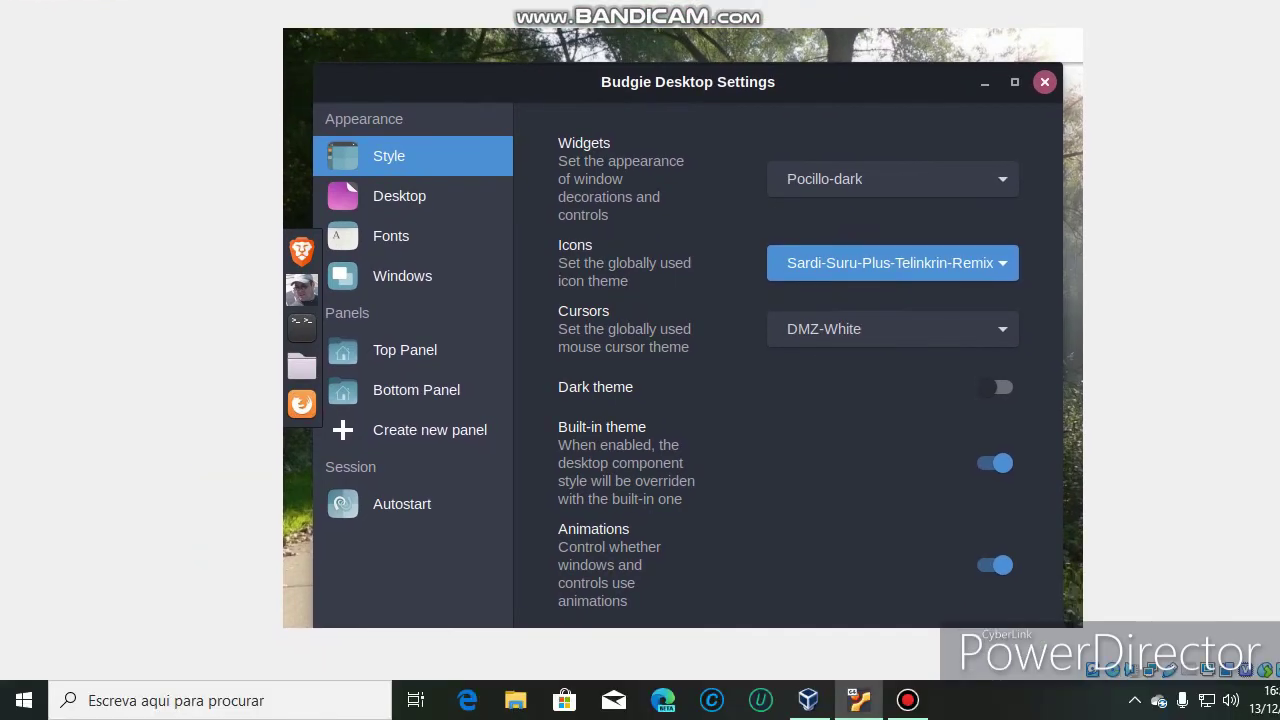
scroll(892, 263, up, 1)
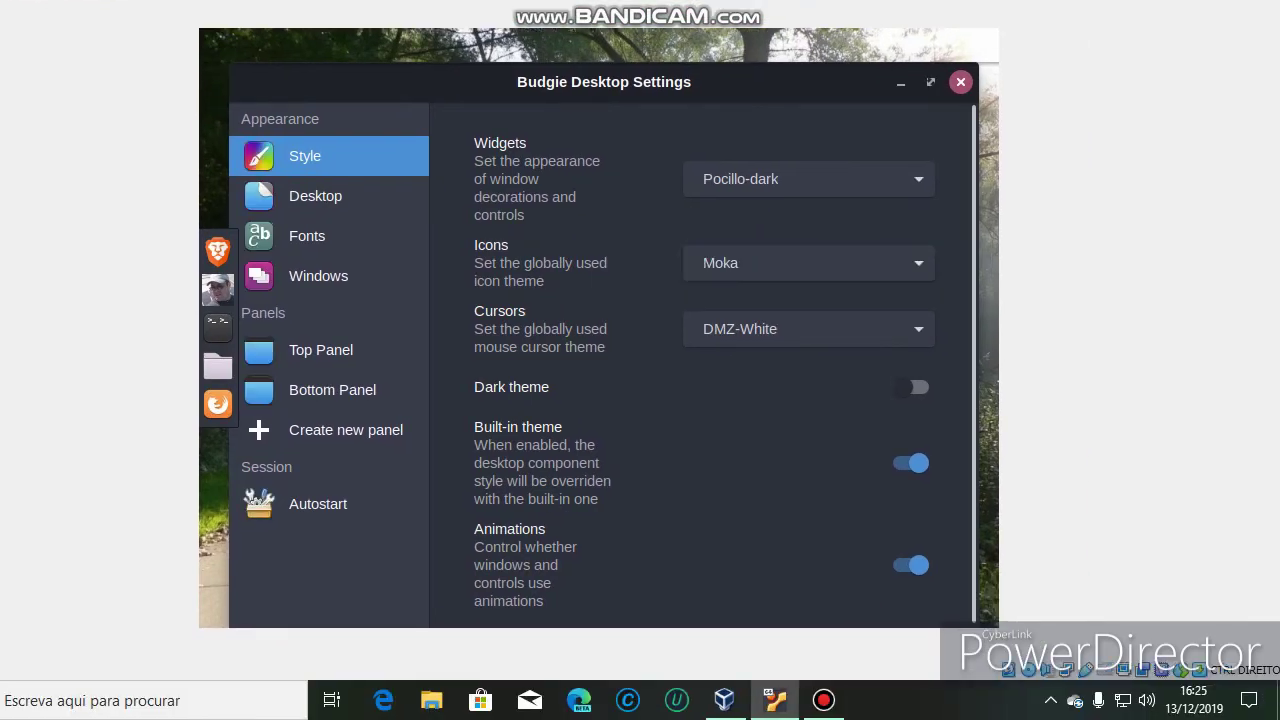
Step: Look at the available cursor themes, keep DMZ-White, turn on the dark theme, and close Budgie Desktop Settings
click(808, 329)
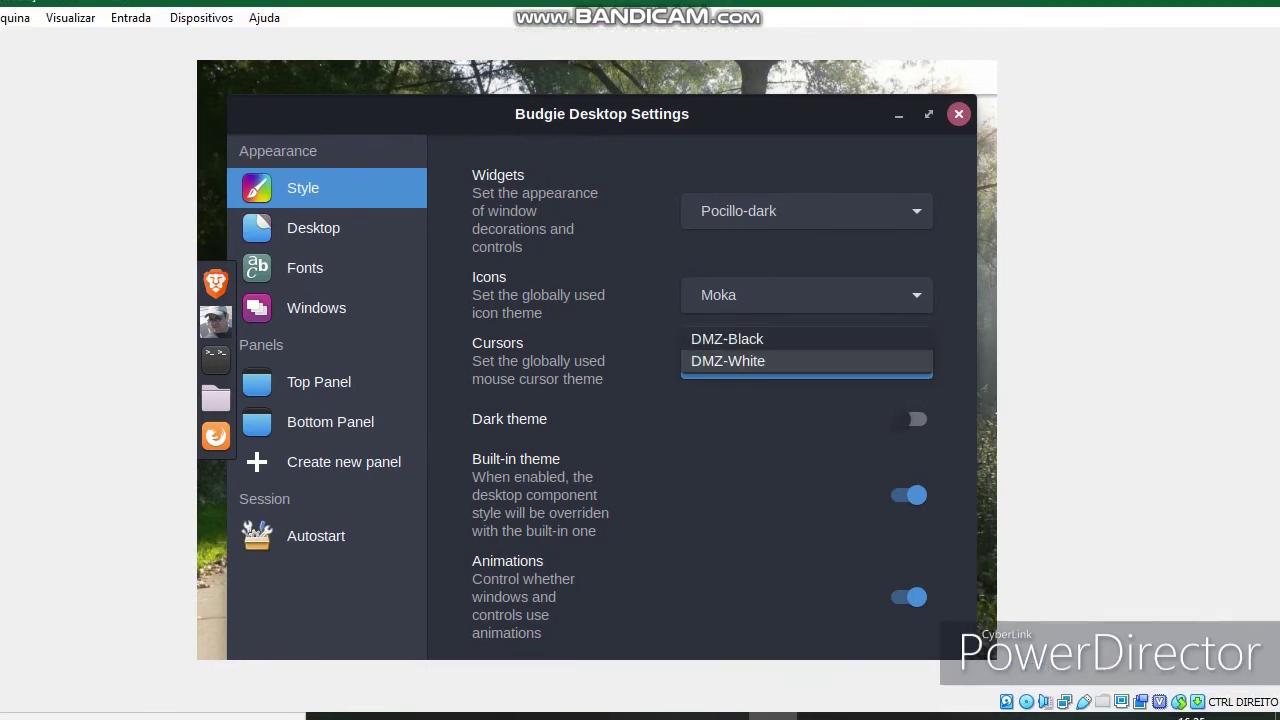
key(Escape)
click(909, 387)
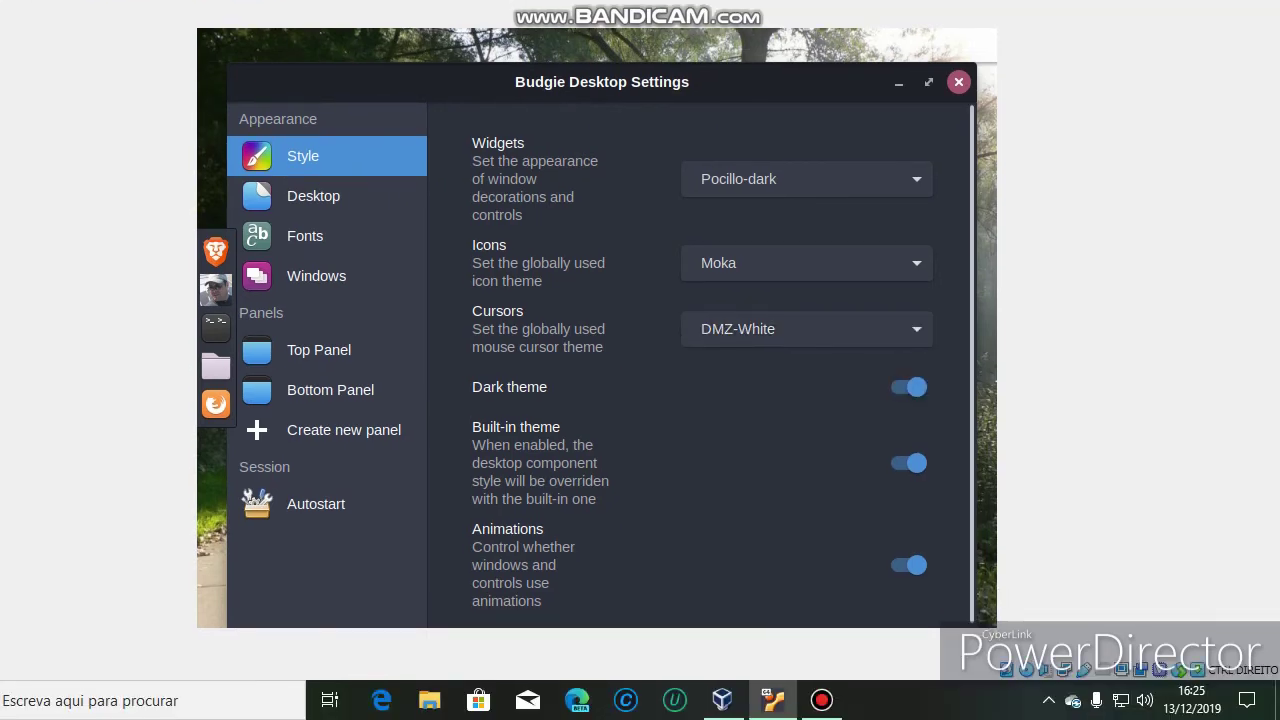
click(959, 130)
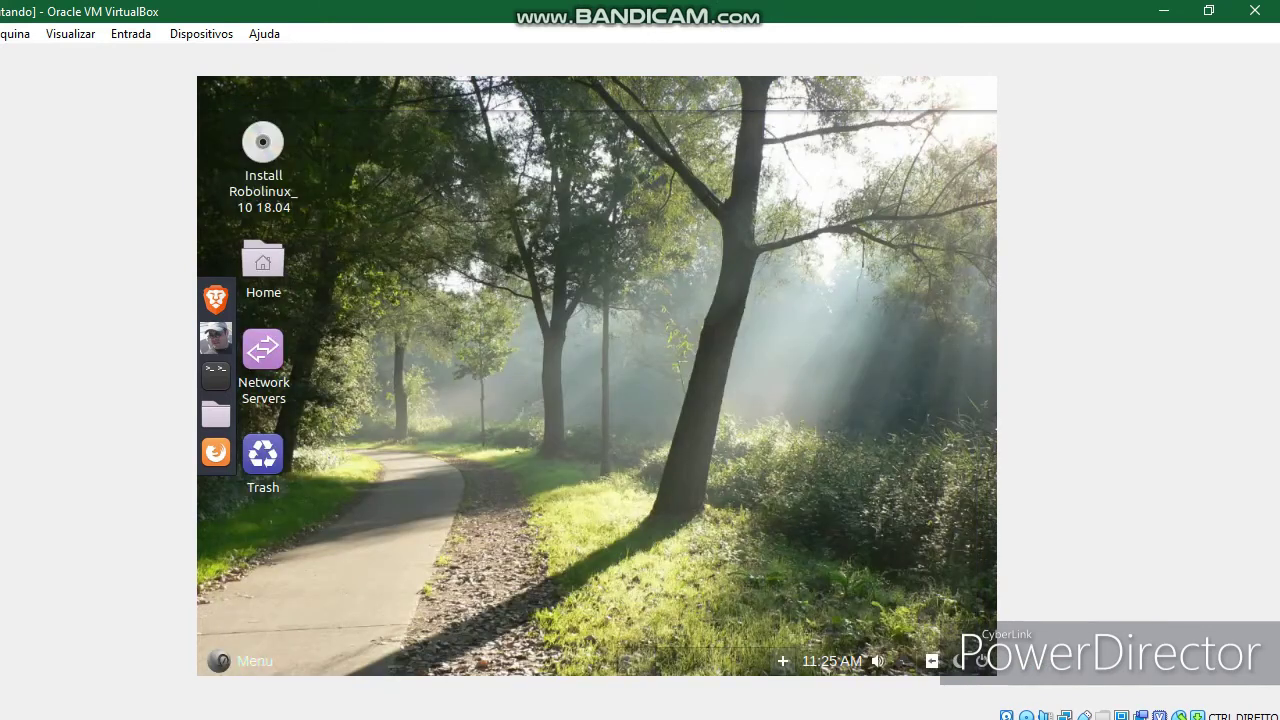
Step: Launch the Robolinux64 Cinnamon 10 App Installers Upgrade from the Installers category and confirm loading its webpage
click(327, 613)
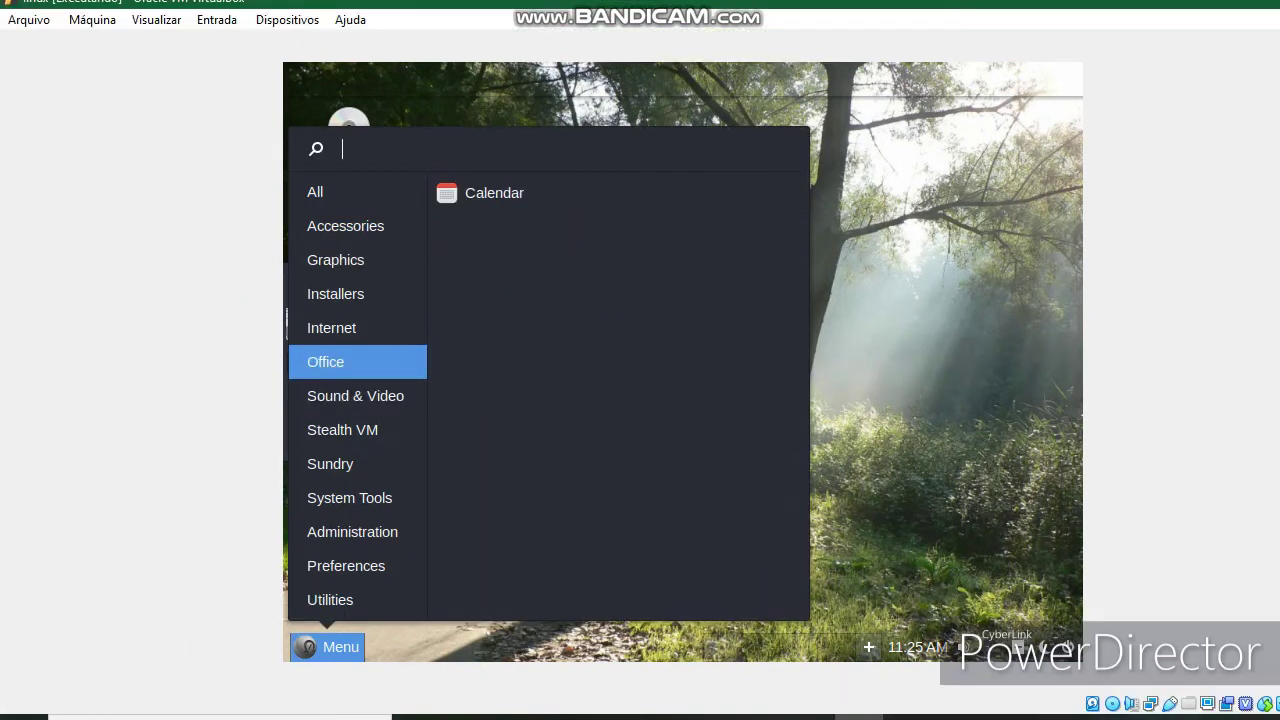
mouse_move(331, 293)
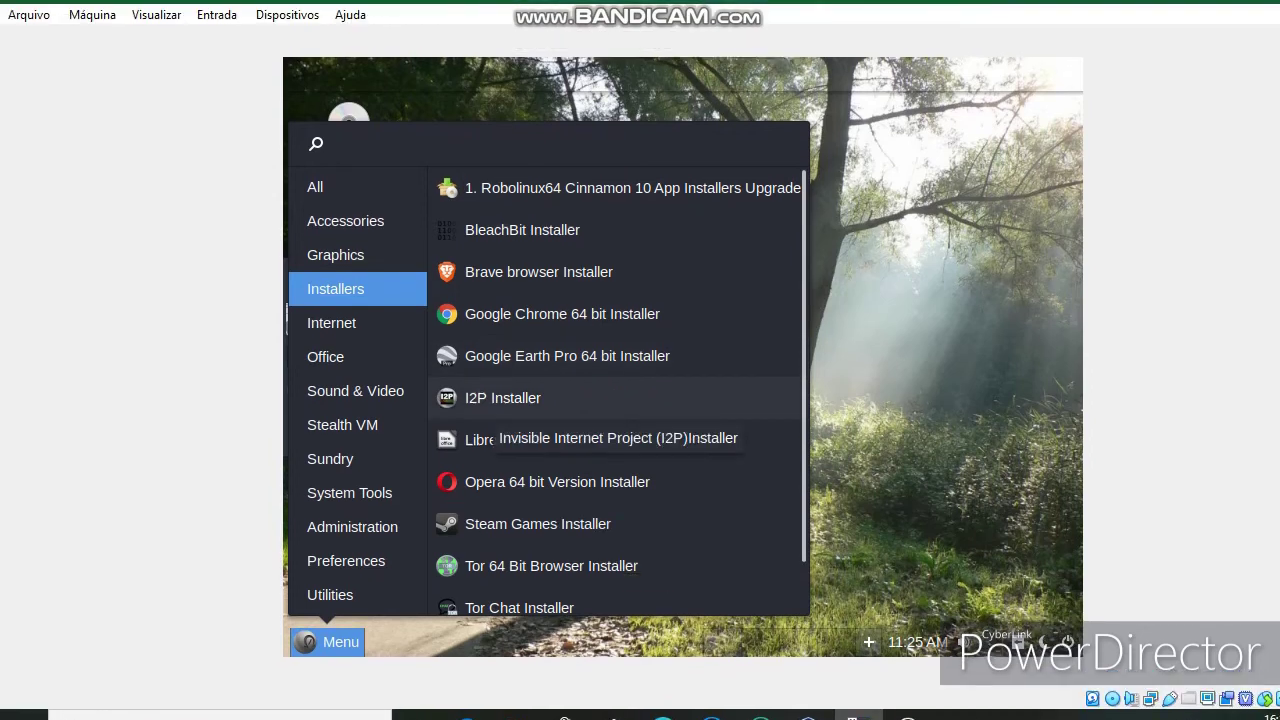
click(480, 404)
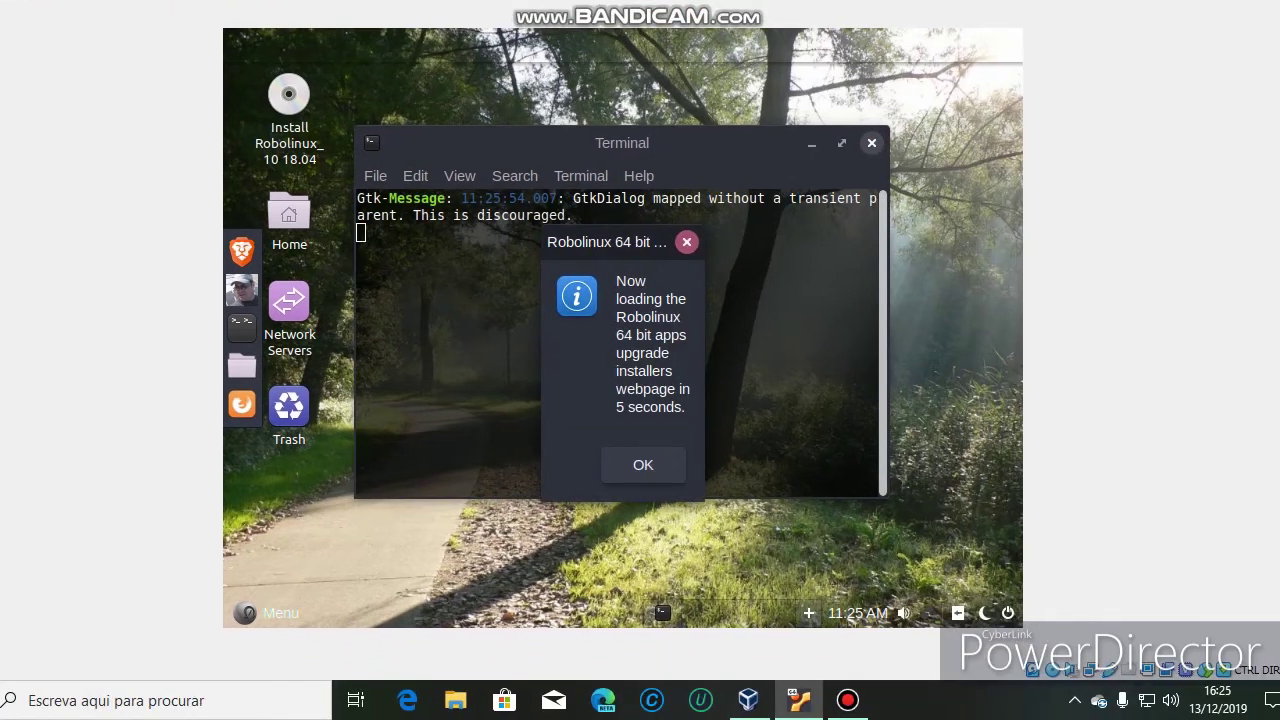
click(643, 465)
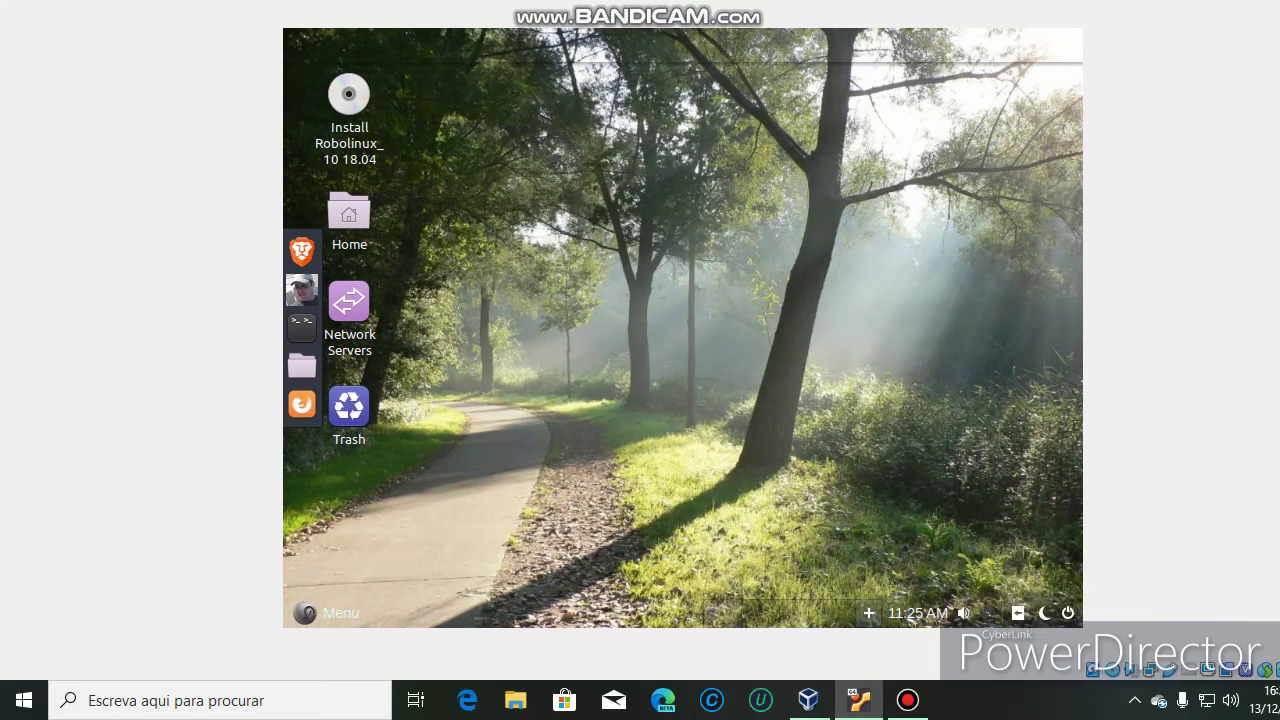
Step: Look through the Robolinux apps upgrade installer webpage down to the edition choices, and close Firefox
click(326, 613)
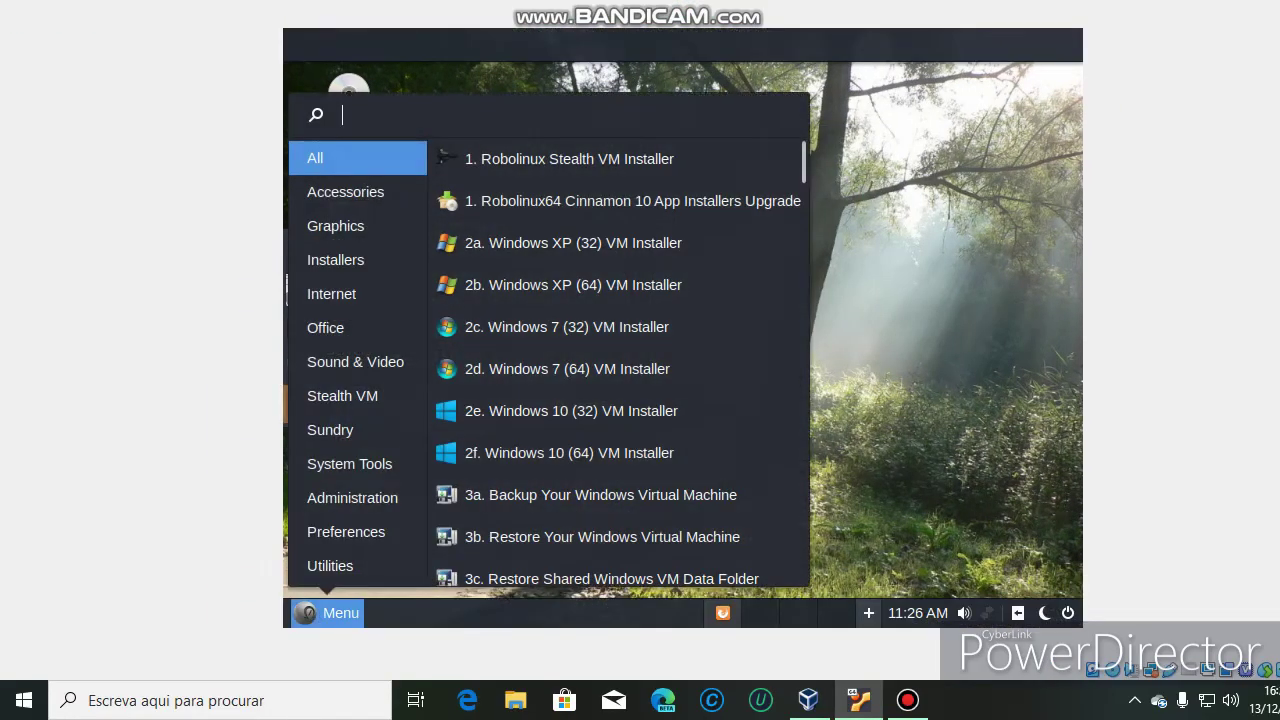
mouse_move(331, 566)
key(Escape)
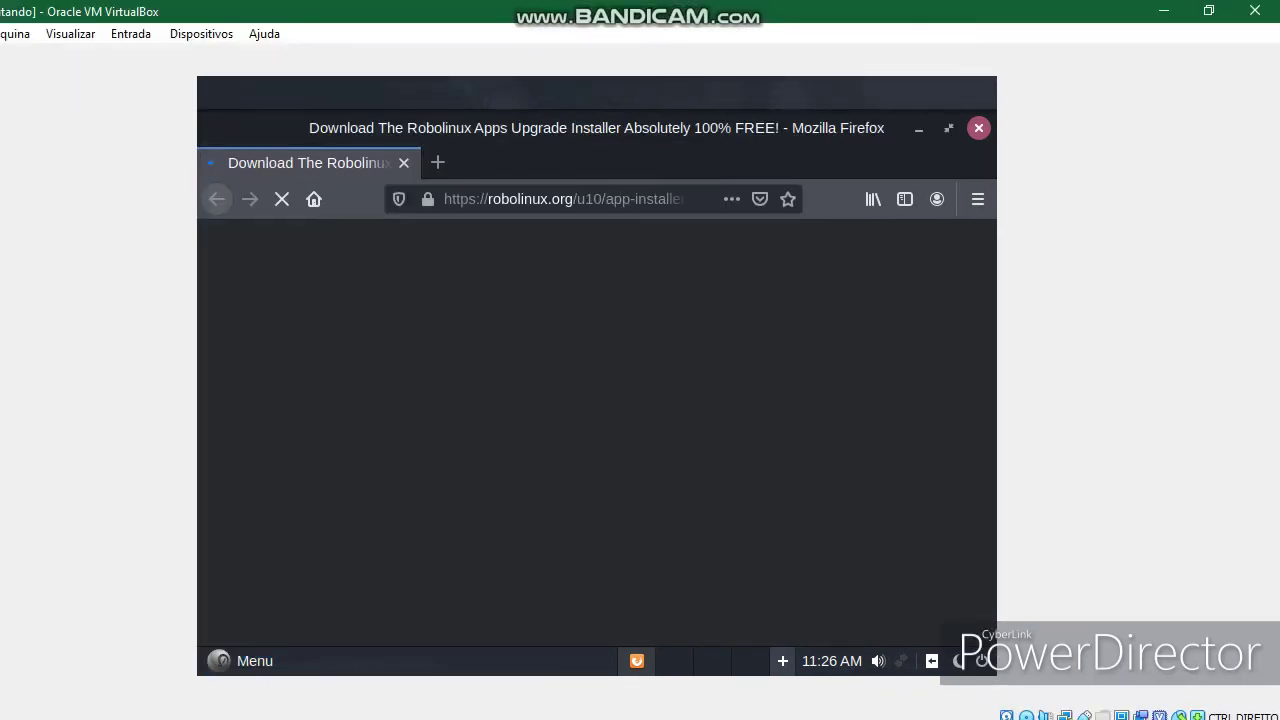
scroll(591, 433, down, 10)
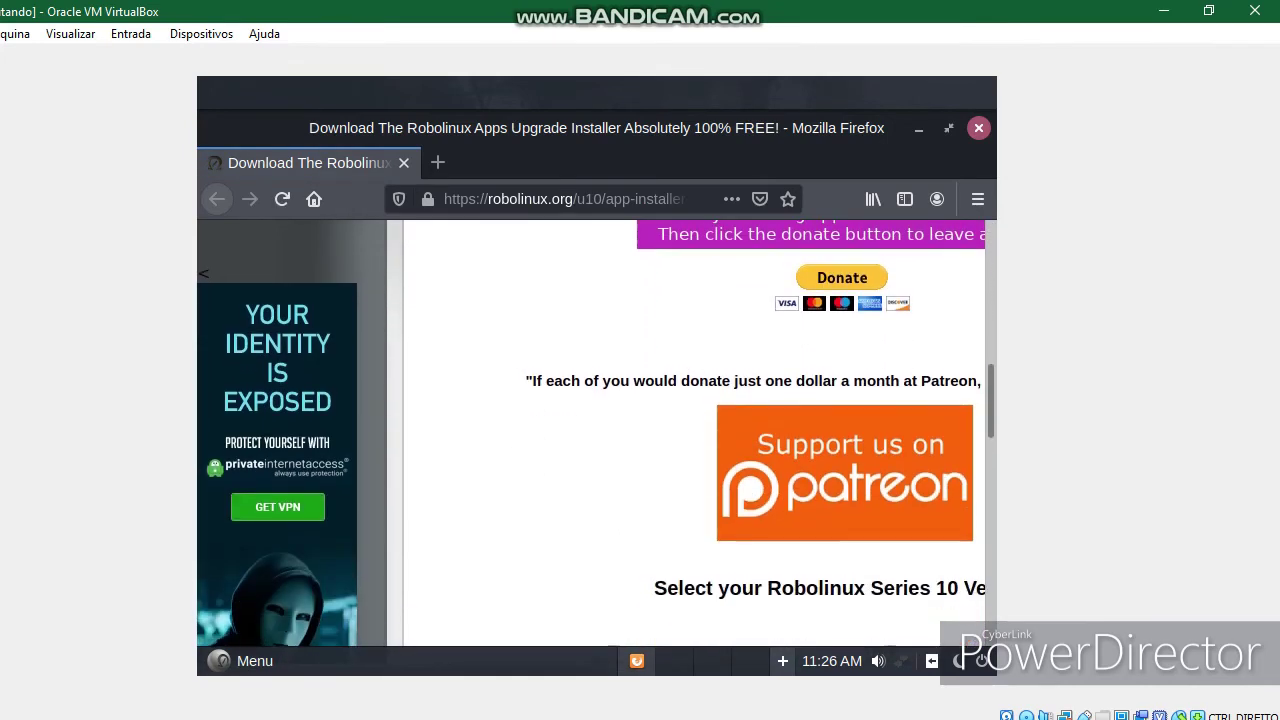
scroll(690, 430, down, 9)
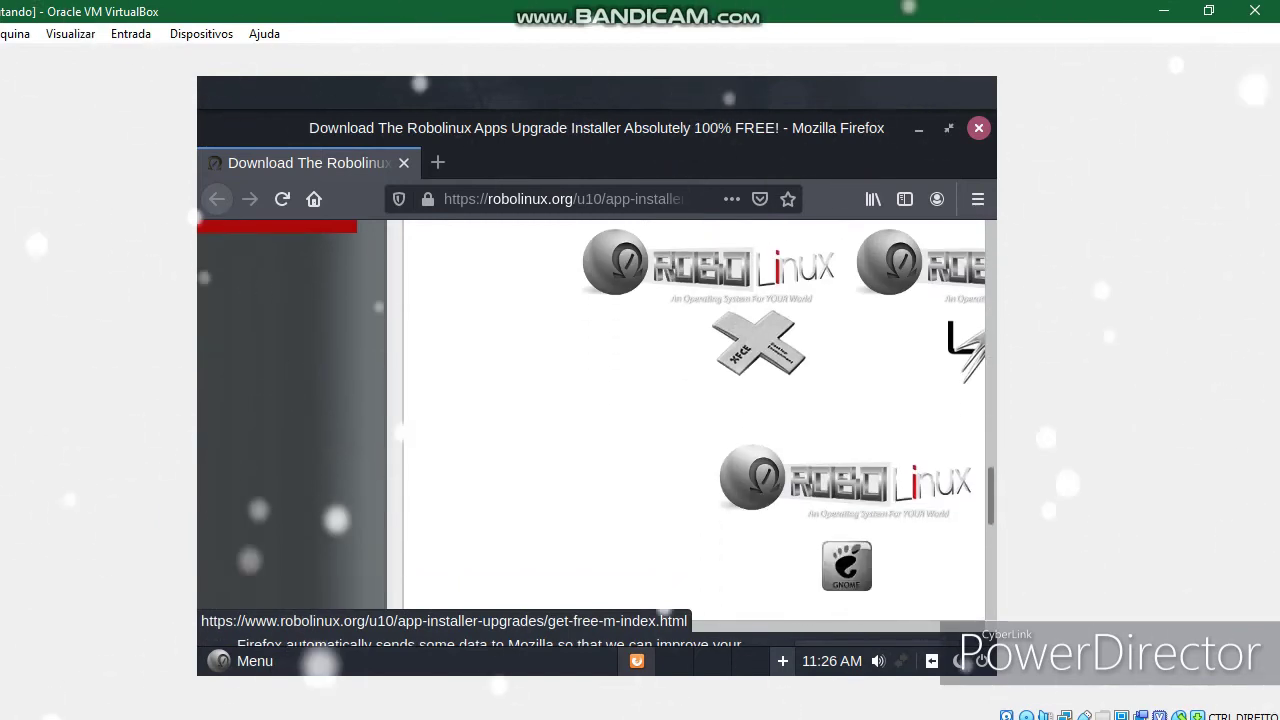
scroll(690, 430, down, 3)
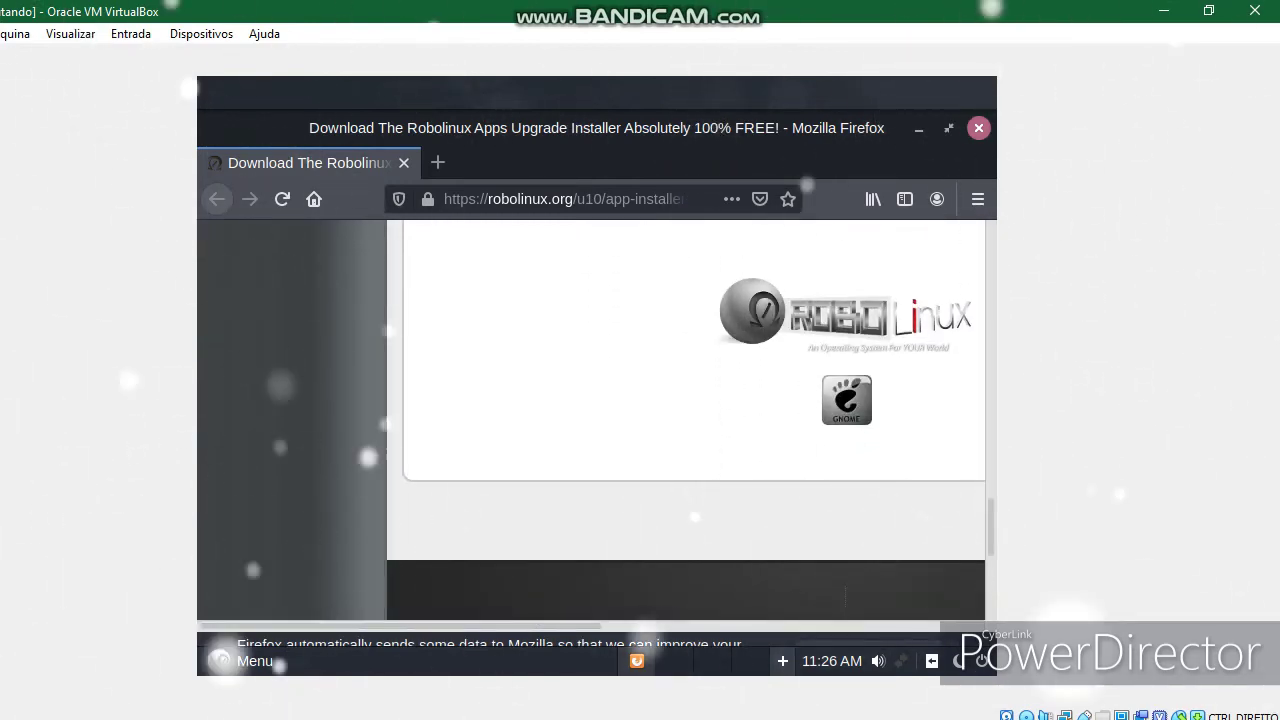
click(979, 128)
Step: Browse the Administration, System Tools and Stealth VM categories and launch VLC media player from Sound & Video
click(241, 661)
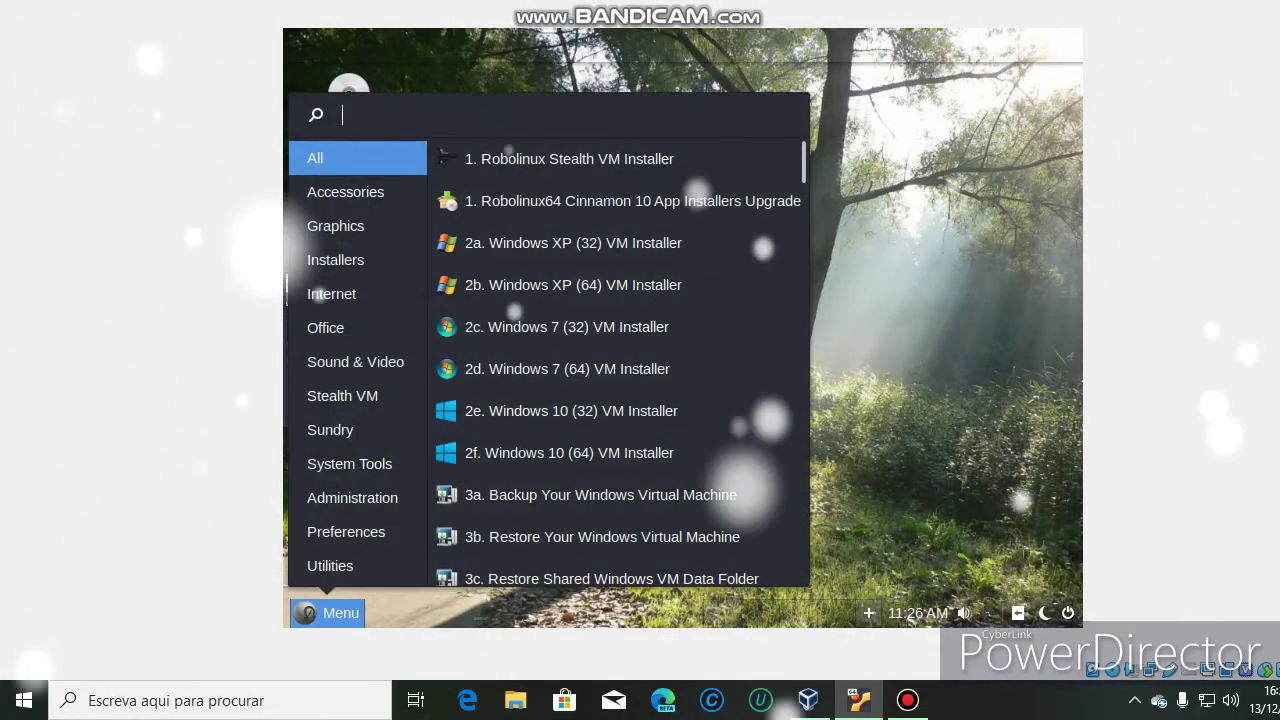
mouse_move(352, 498)
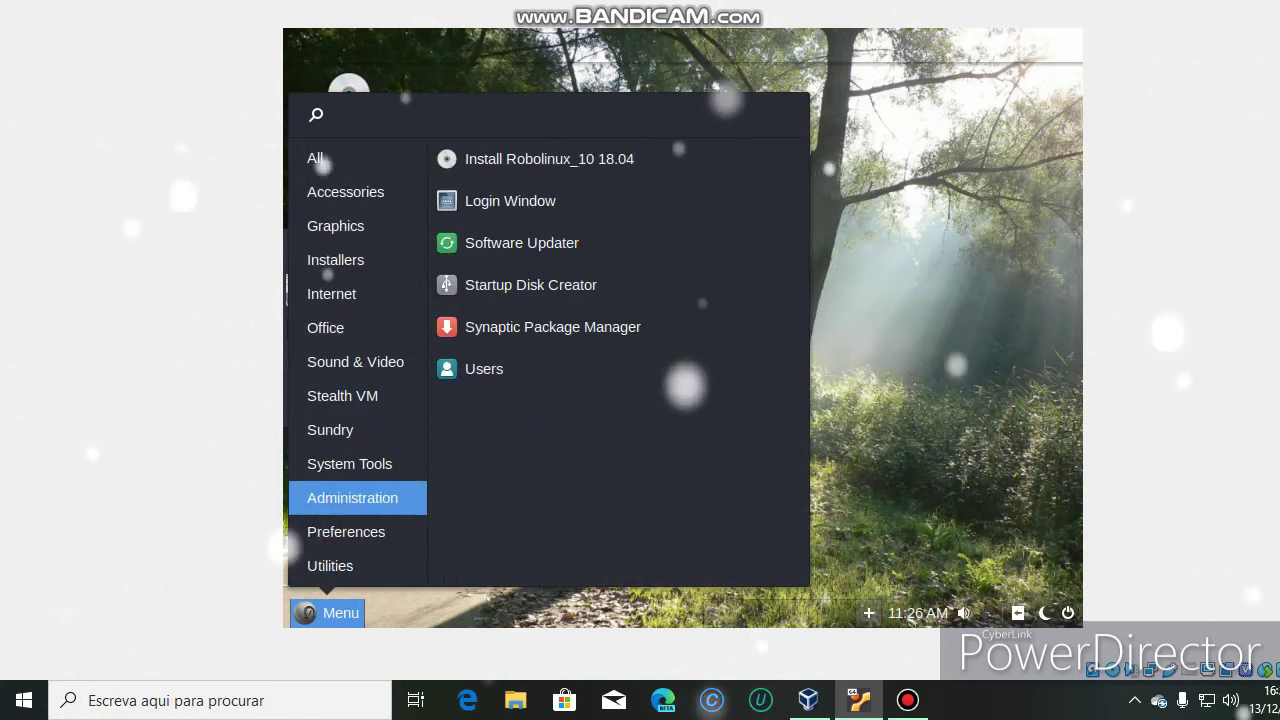
mouse_move(350, 464)
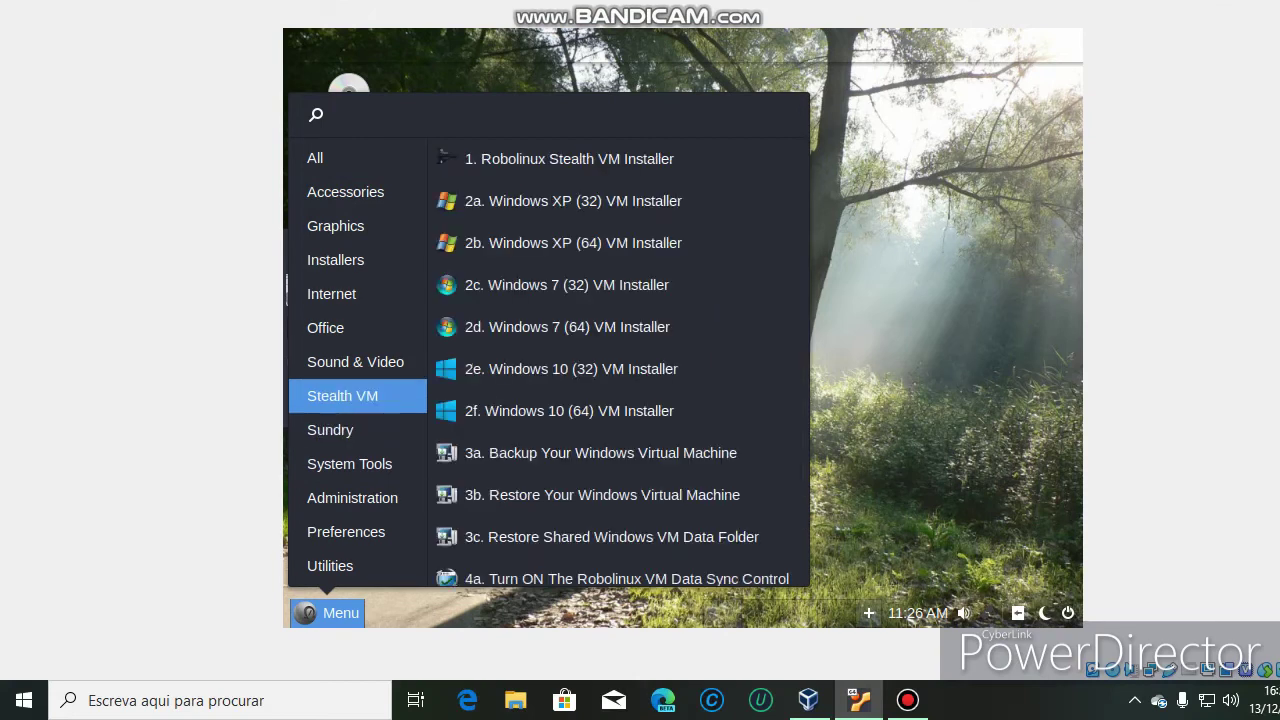
mouse_move(355, 362)
click(522, 330)
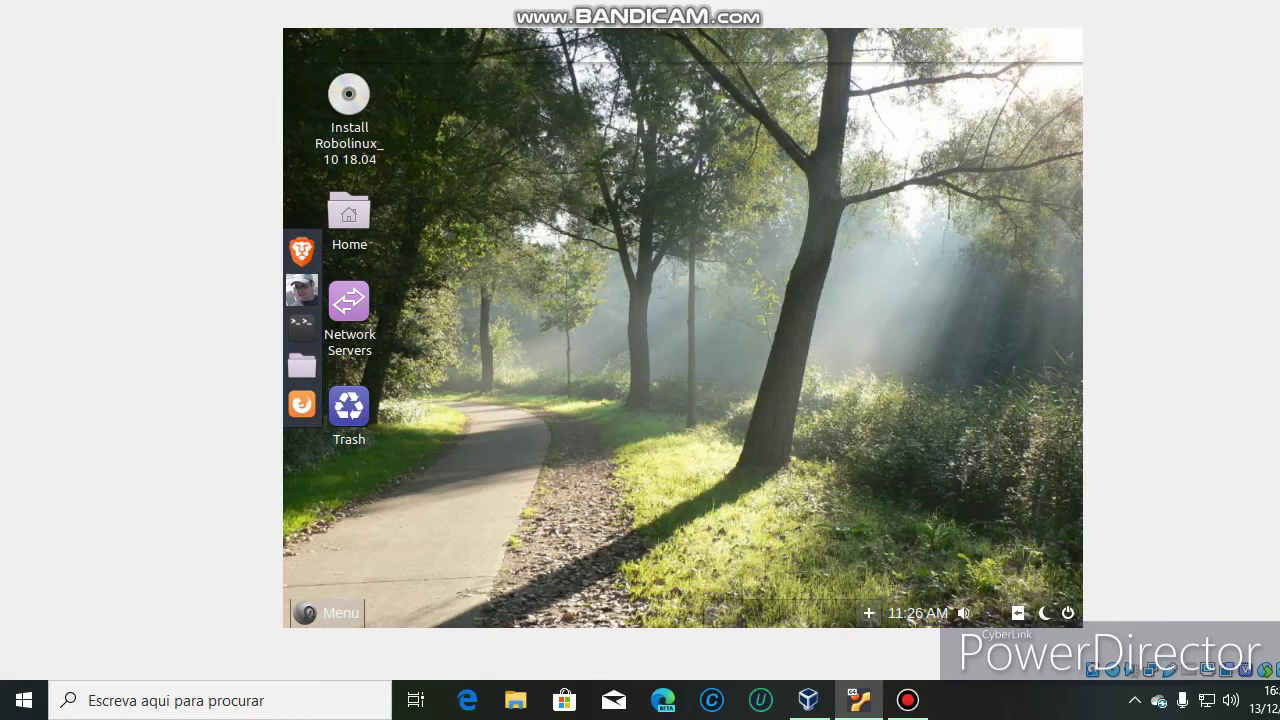
Step: Launch Calculator from the Accessories category, accept VLC's network access policy with metadata access allowed, and close VLC media player
click(327, 613)
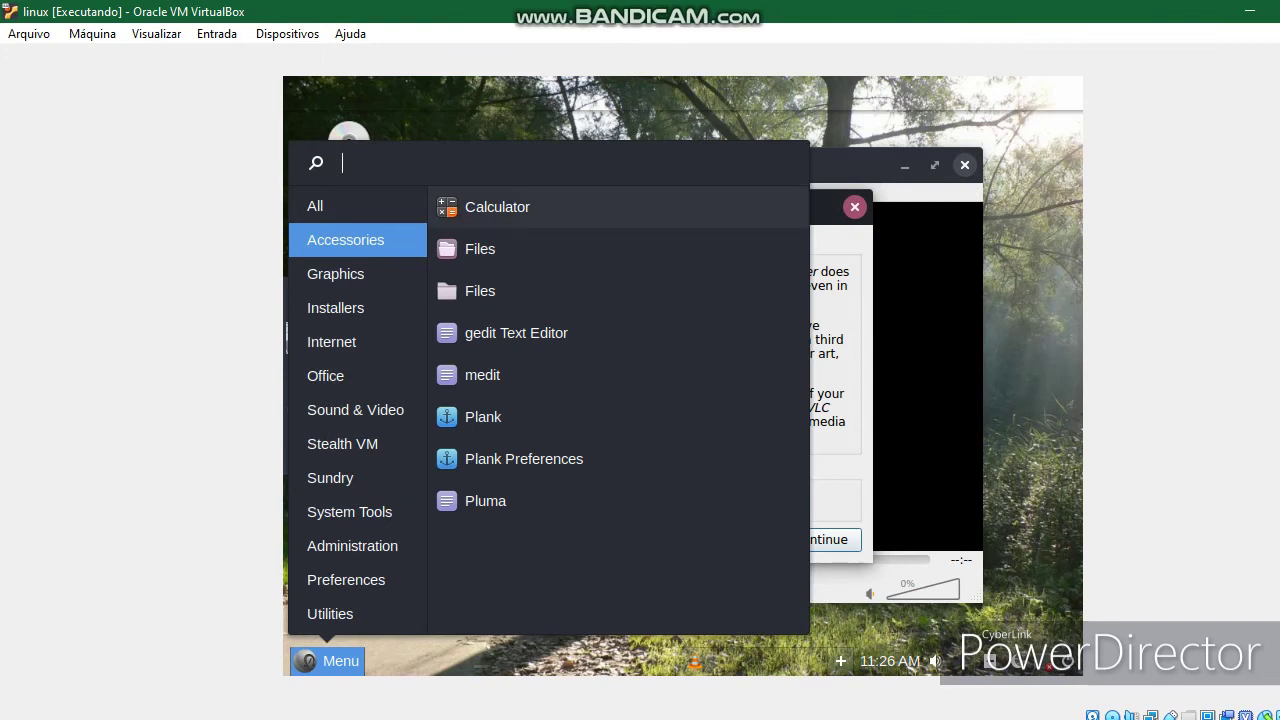
click(498, 207)
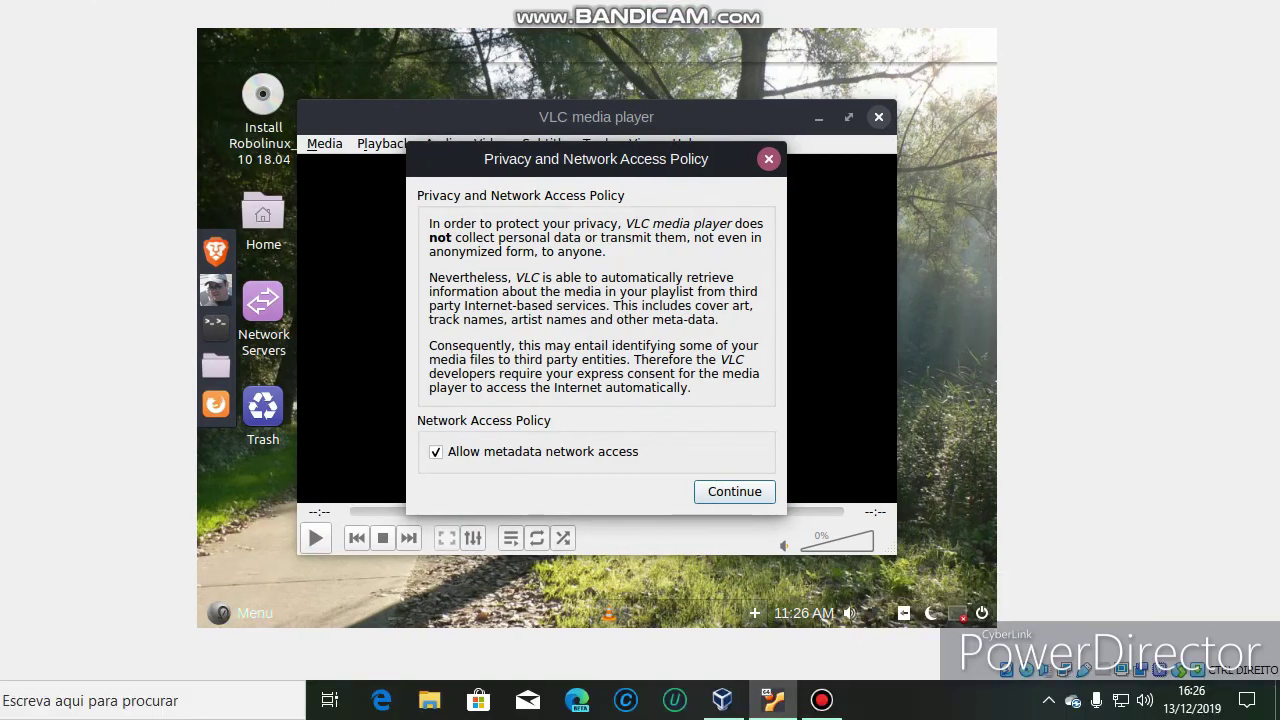
click(820, 540)
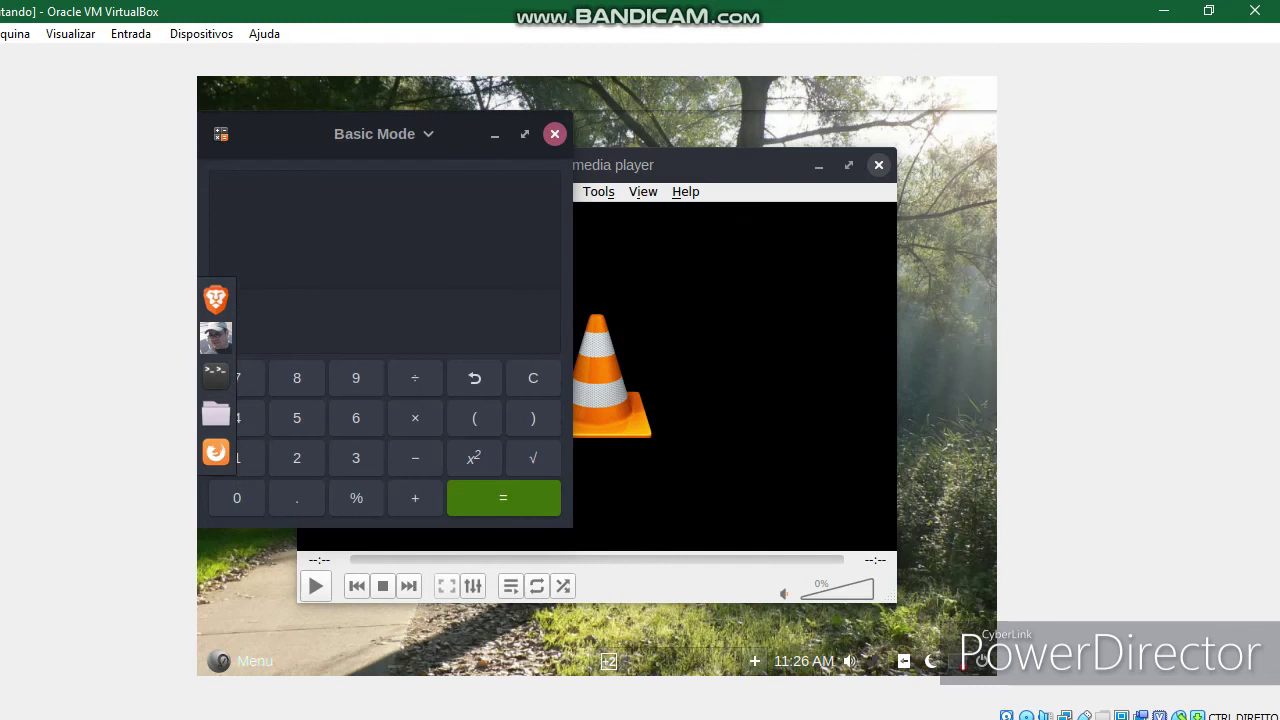
click(879, 165)
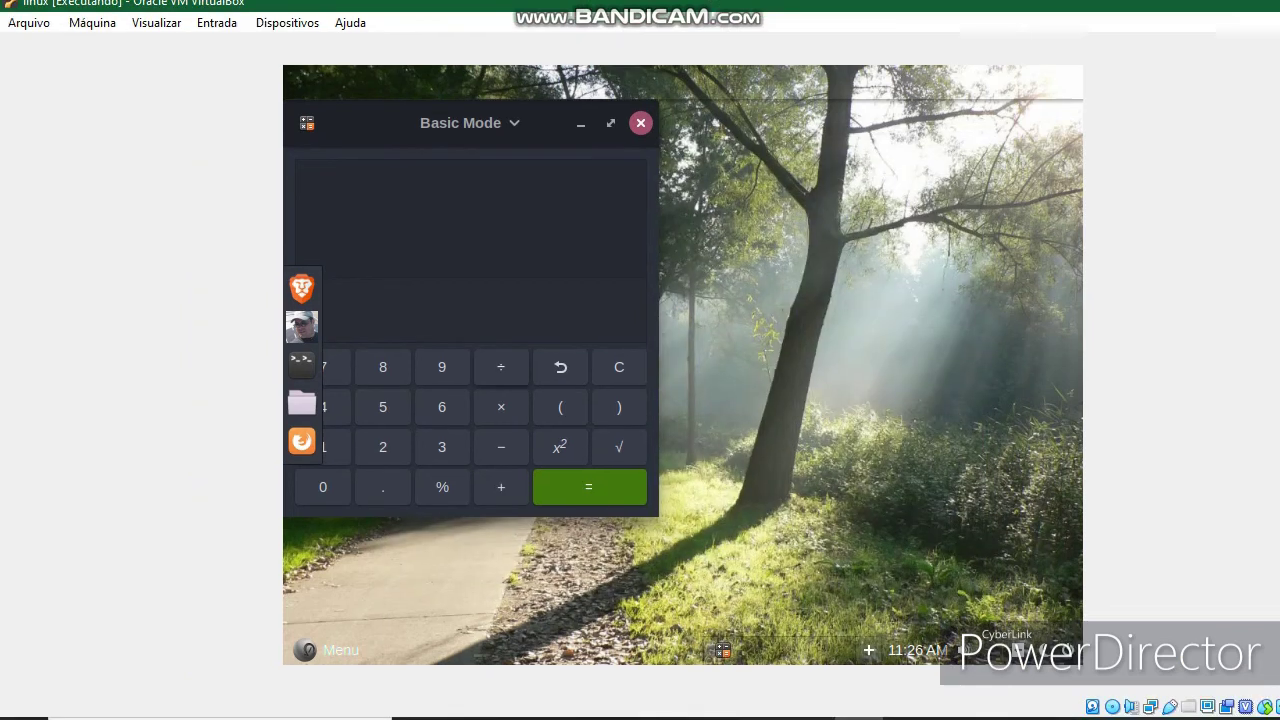
Step: Move the calculator away from the dock, calculate 56+36, and close the calculator
drag(385, 134, 495, 153)
text(56)
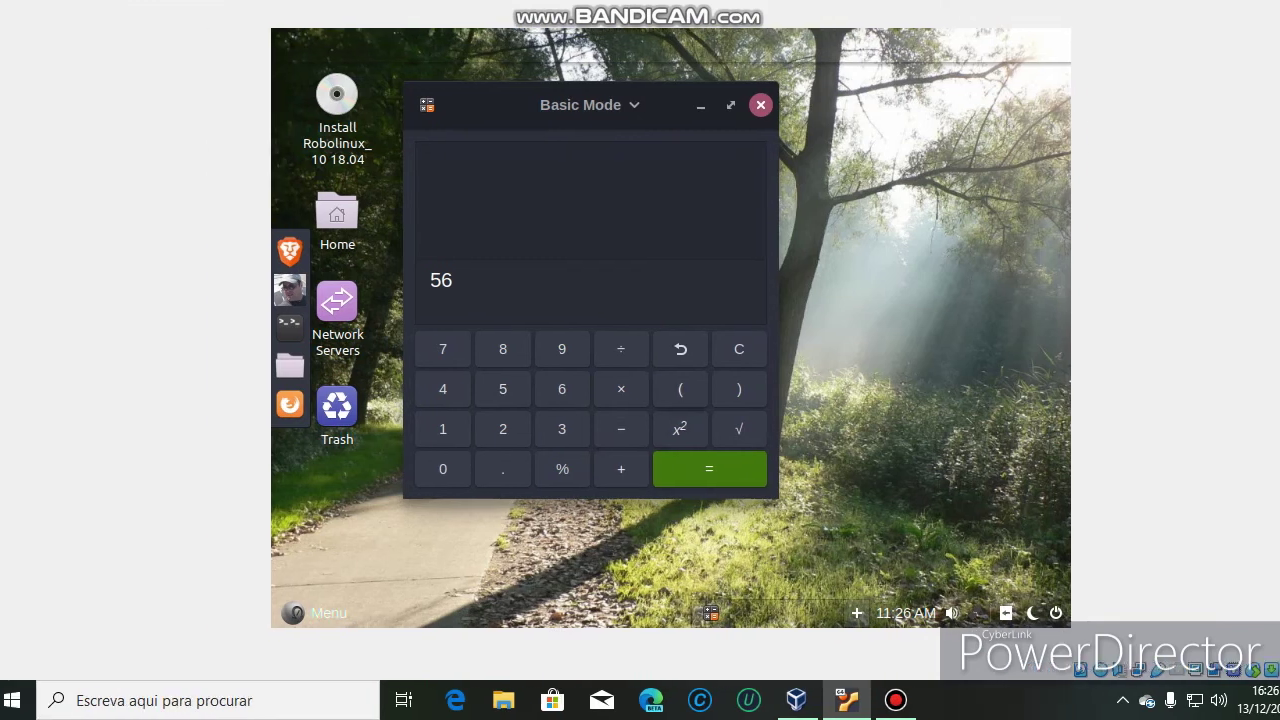
text(+36)
key(Return)
click(687, 153)
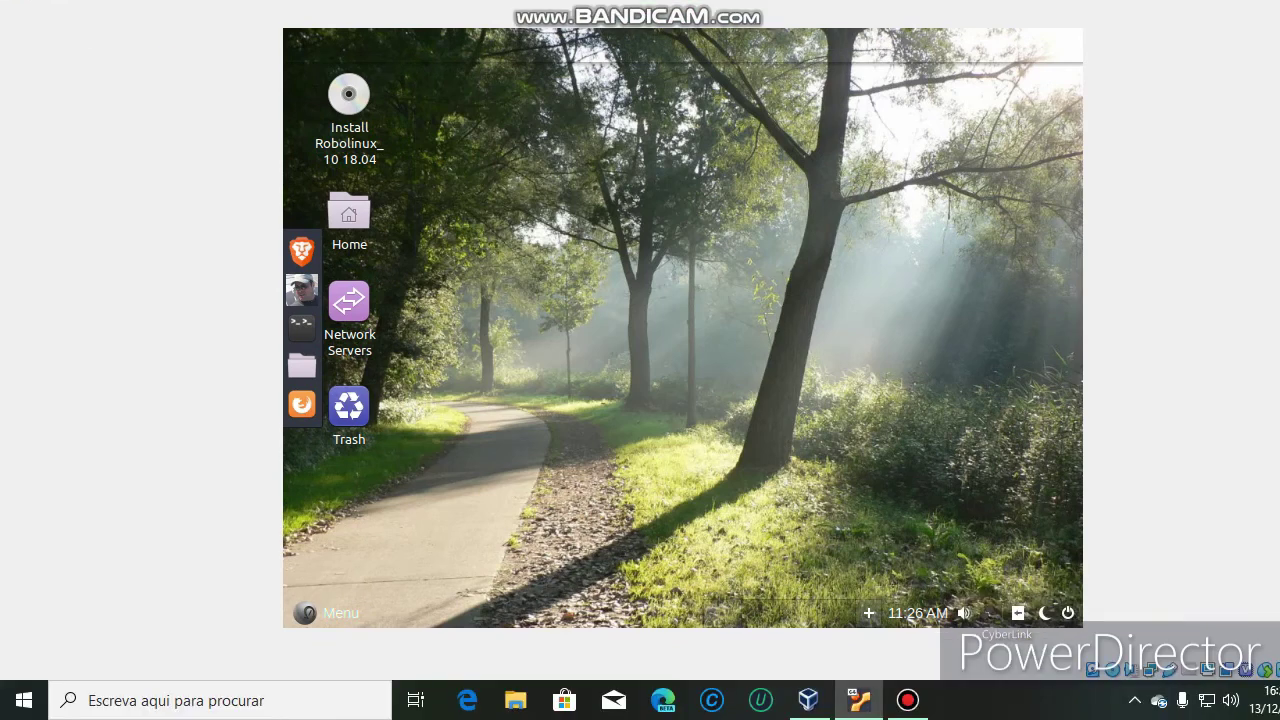
Step: Open Plank Preferences from the Accessories category and check the dock's theme choices, keeping Gtk+
click(328, 613)
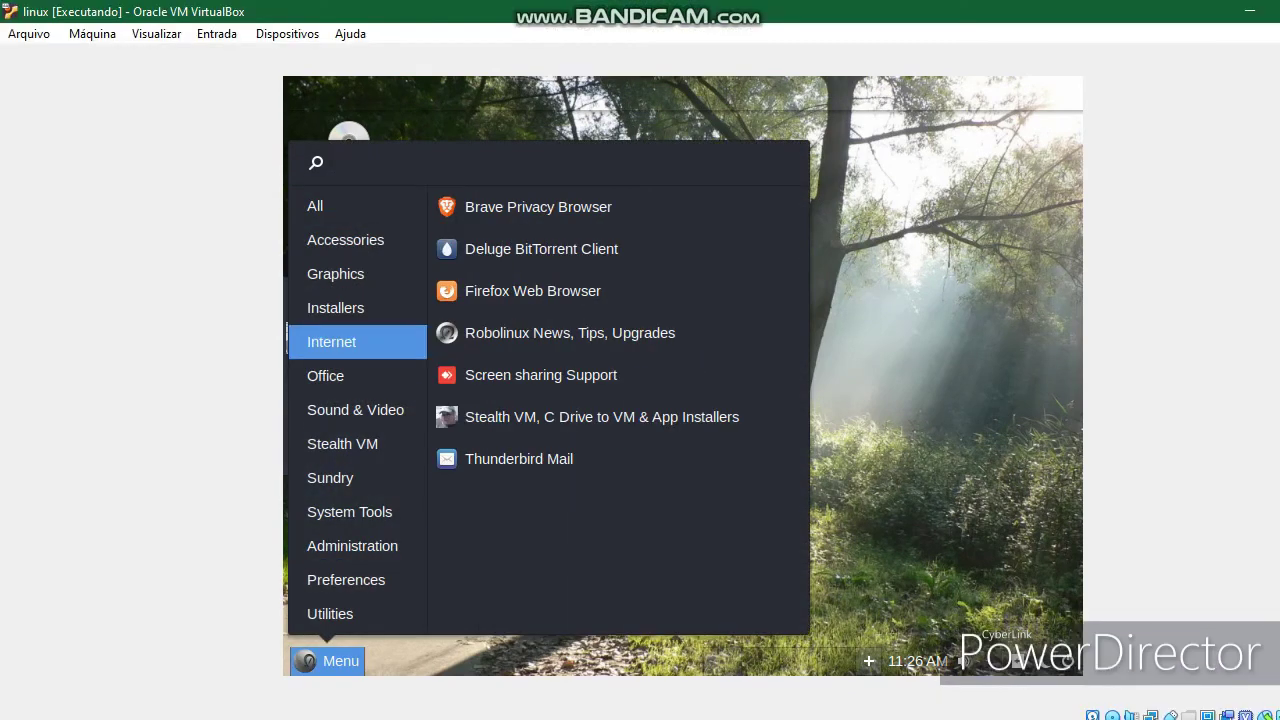
mouse_move(346, 192)
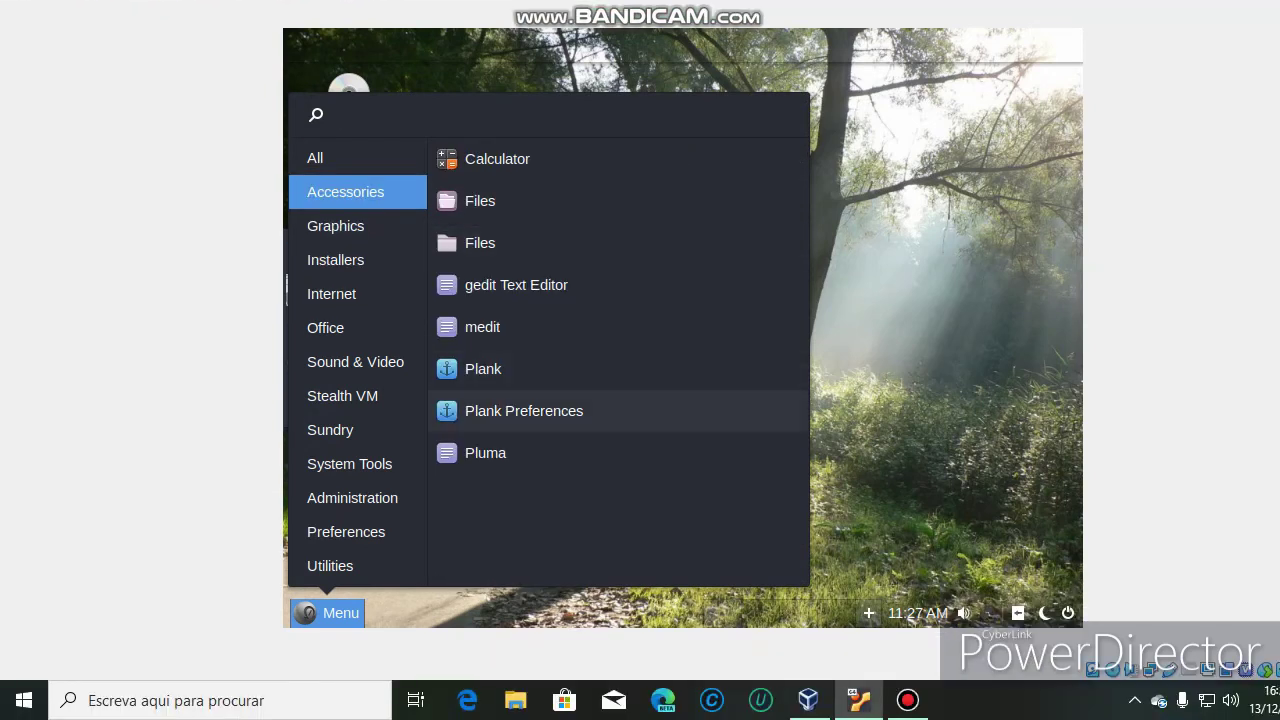
click(524, 459)
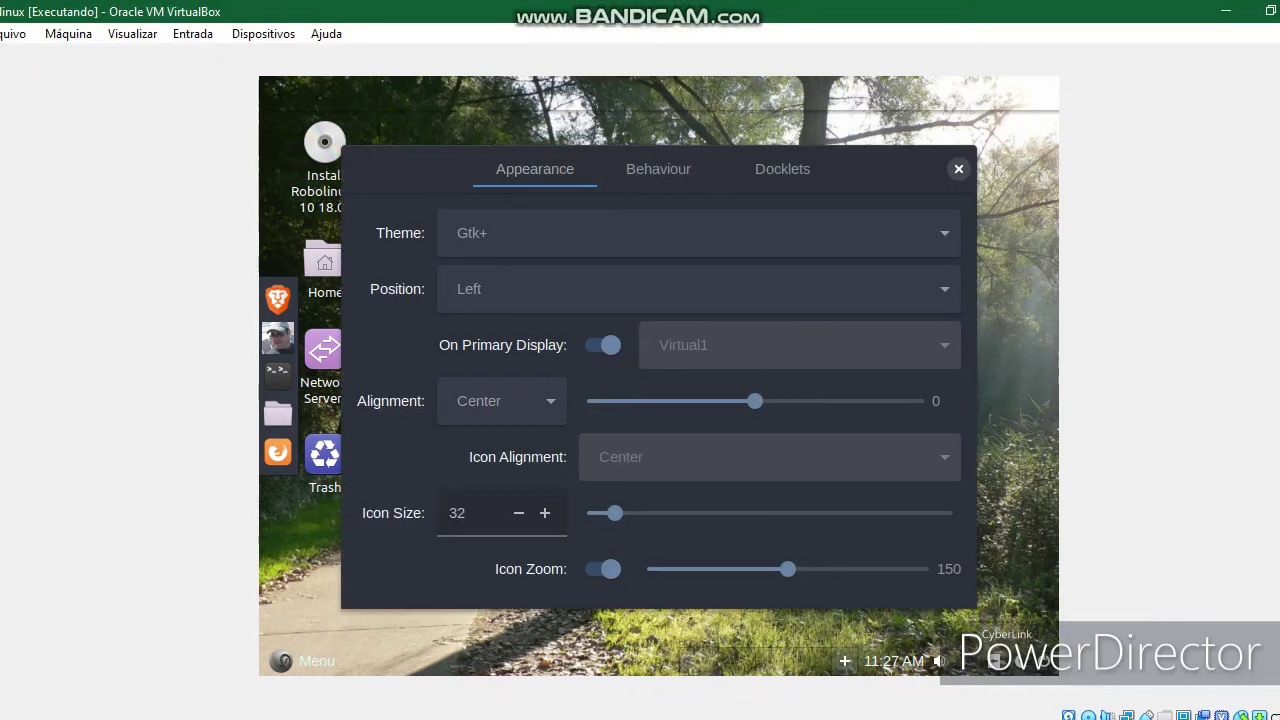
click(672, 233)
click(672, 233)
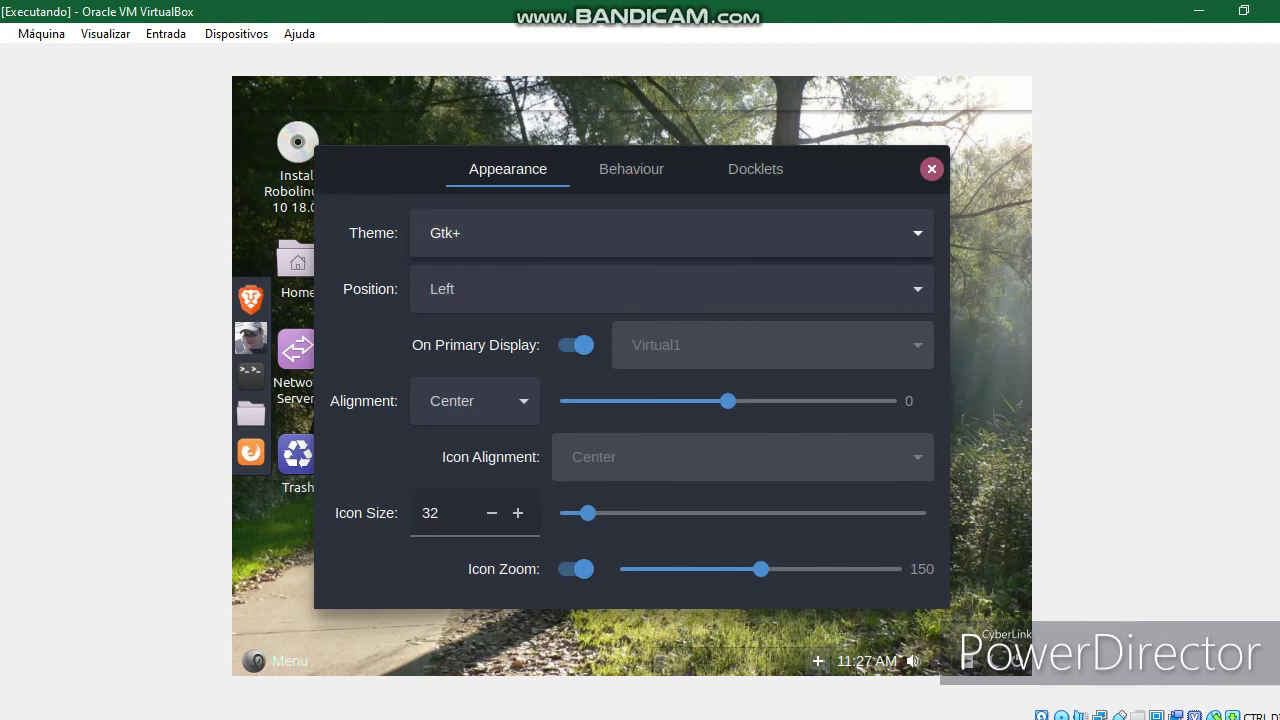
Step: Try the Right position for the Plank dock, and set its position to Top
click(672, 289)
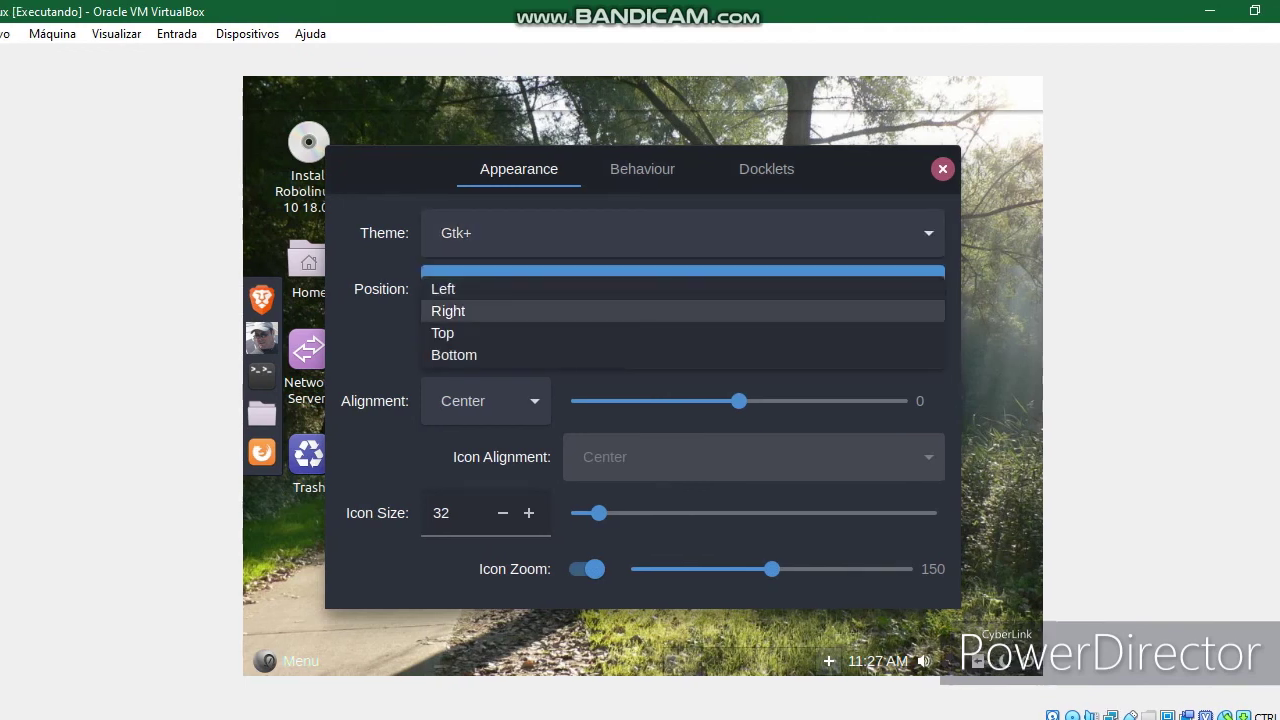
click(447, 310)
click(672, 289)
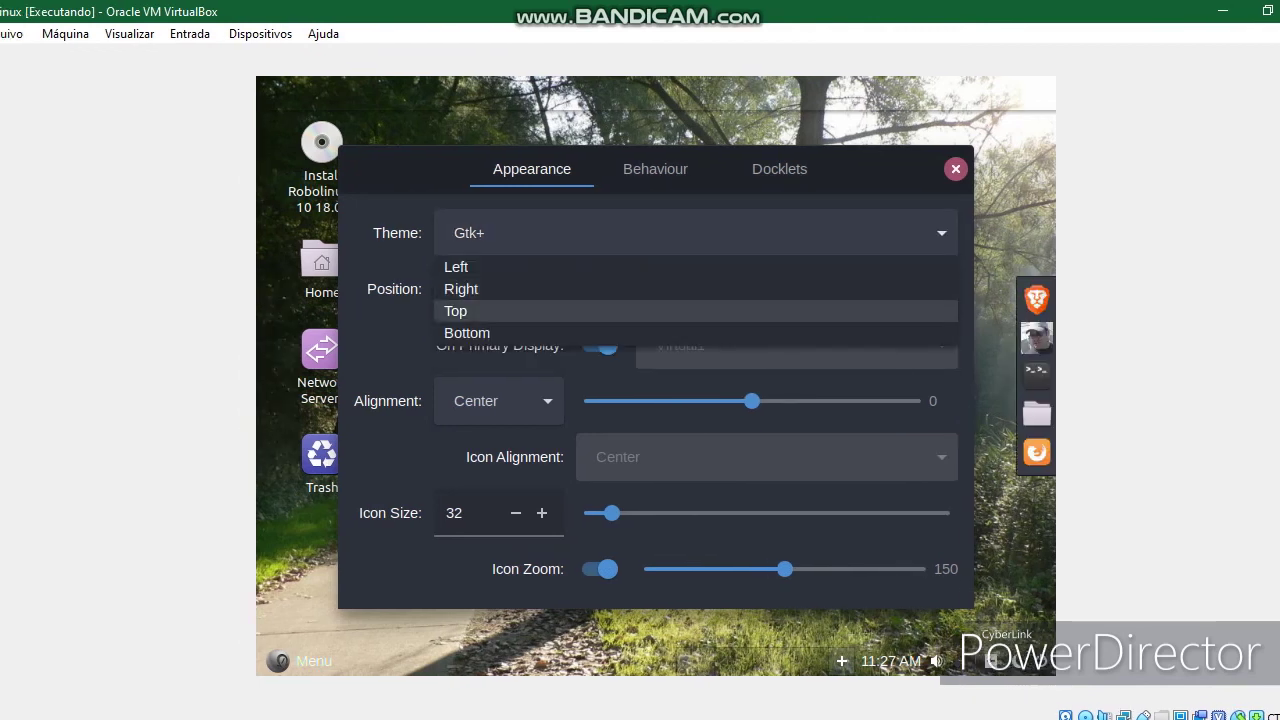
click(672, 311)
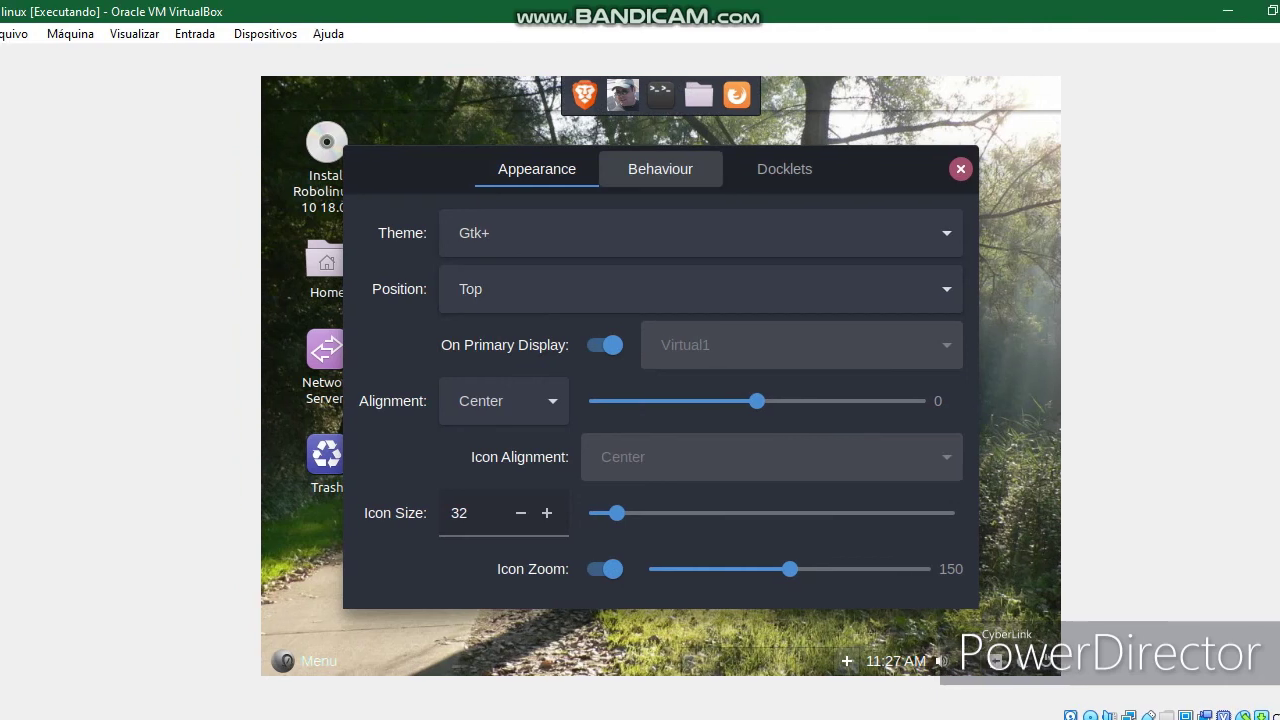
Step: Set the dock's hide mode to Window Dodge, look at the available docklets, and close Plank Preferences
click(655, 169)
click(655, 254)
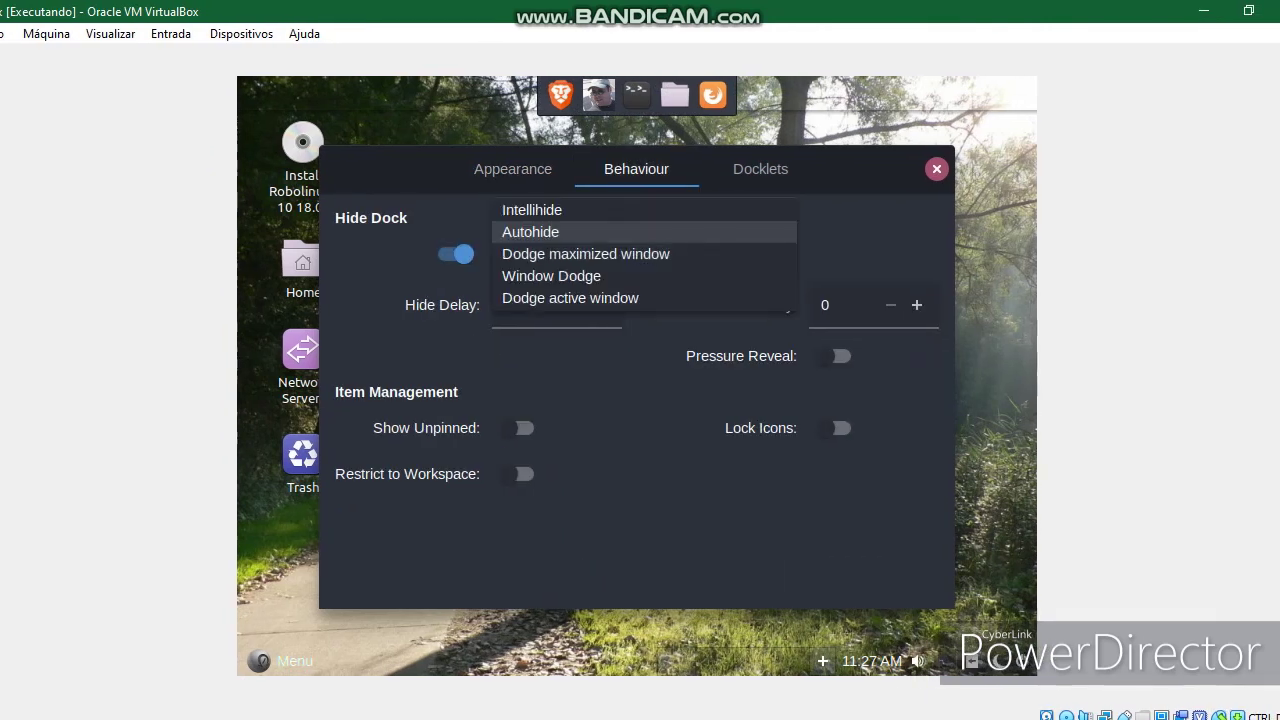
click(585, 253)
click(640, 254)
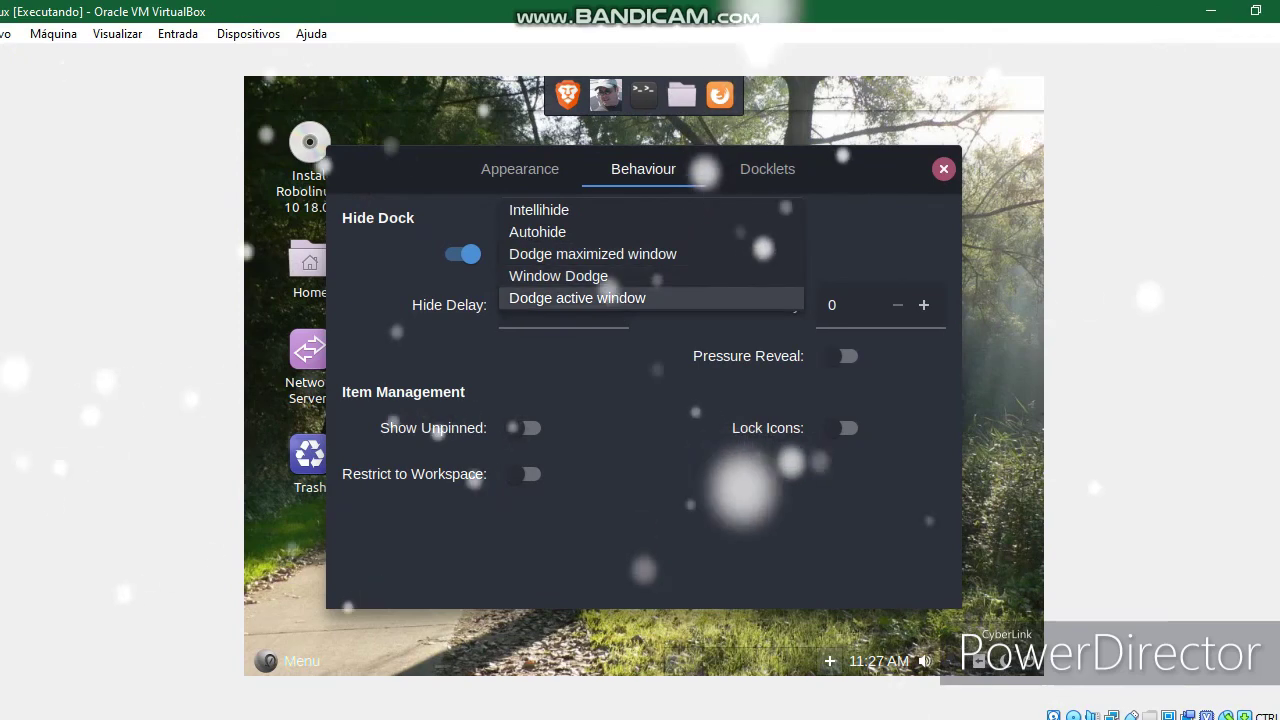
click(558, 275)
click(767, 168)
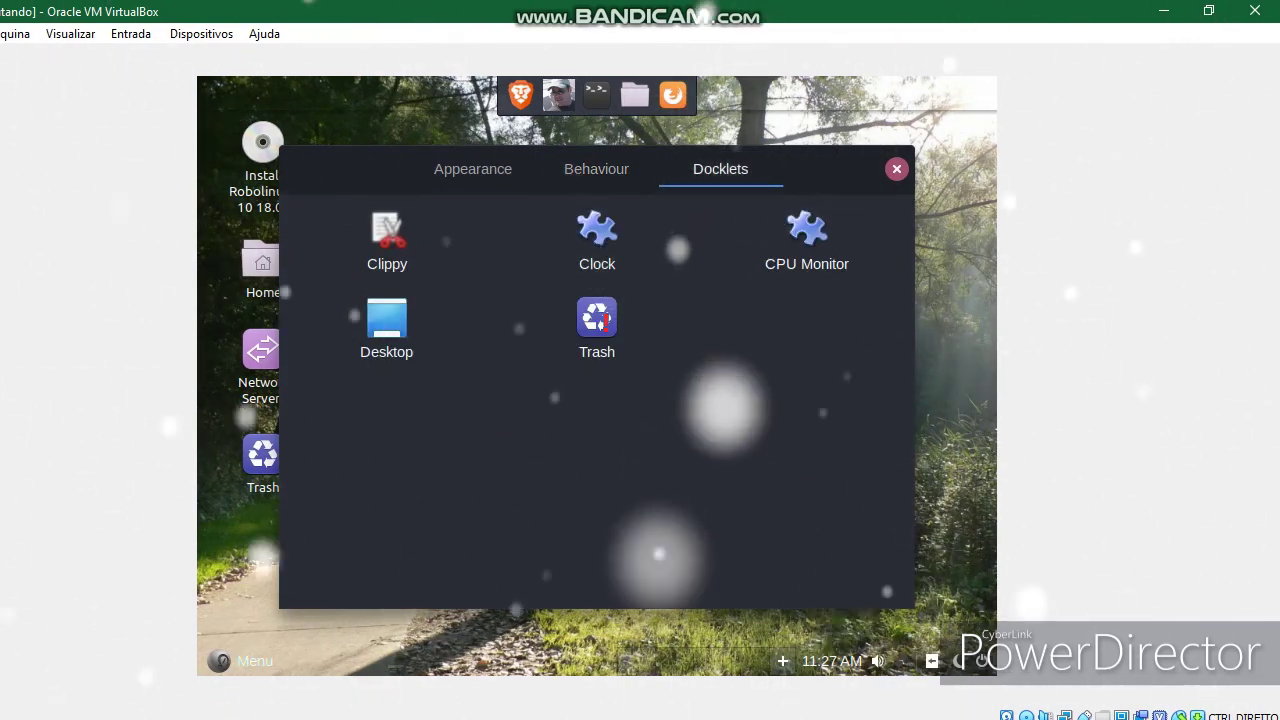
click(897, 169)
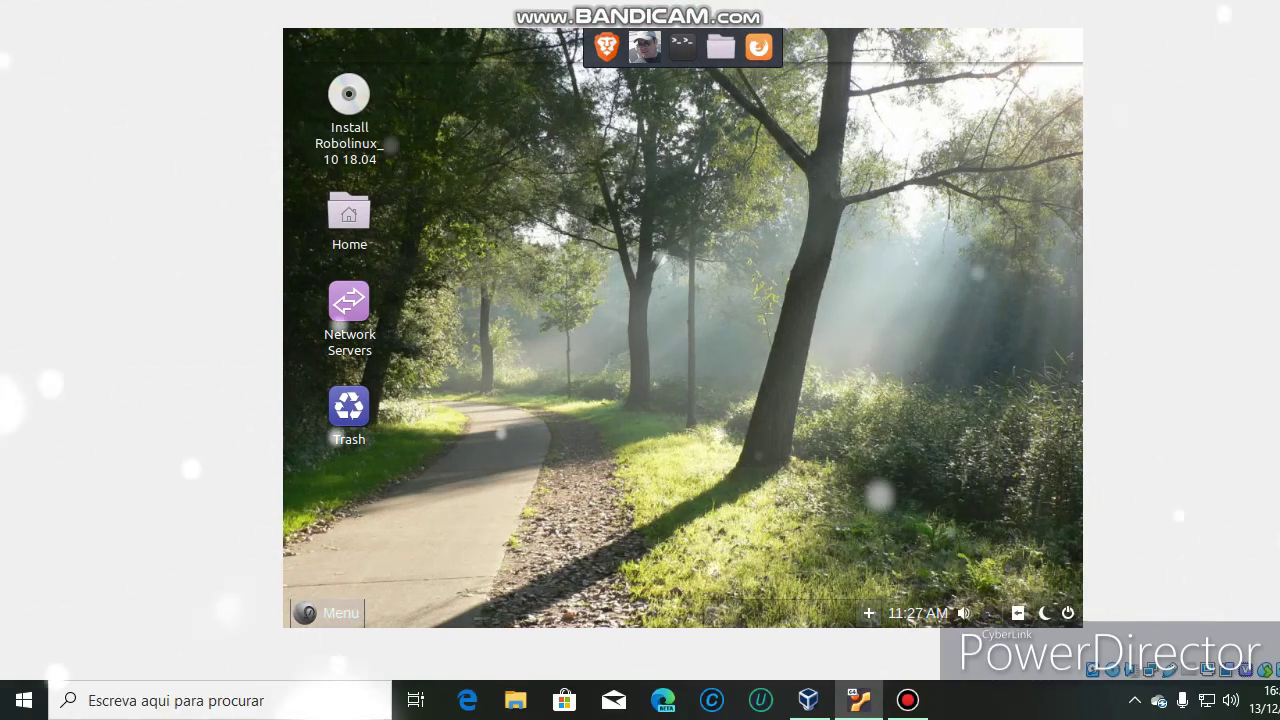
Step: Launch Htop from the System Tools category, look at the running processes, and close its terminal
click(328, 613)
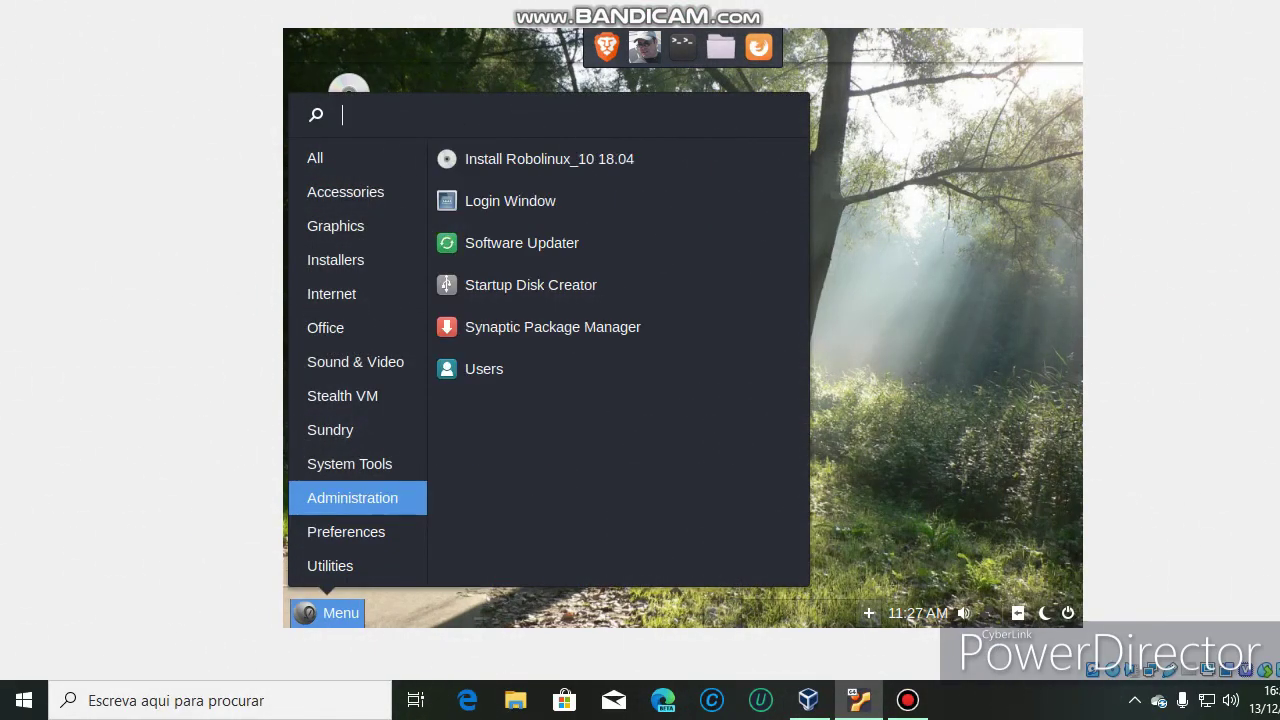
mouse_move(350, 464)
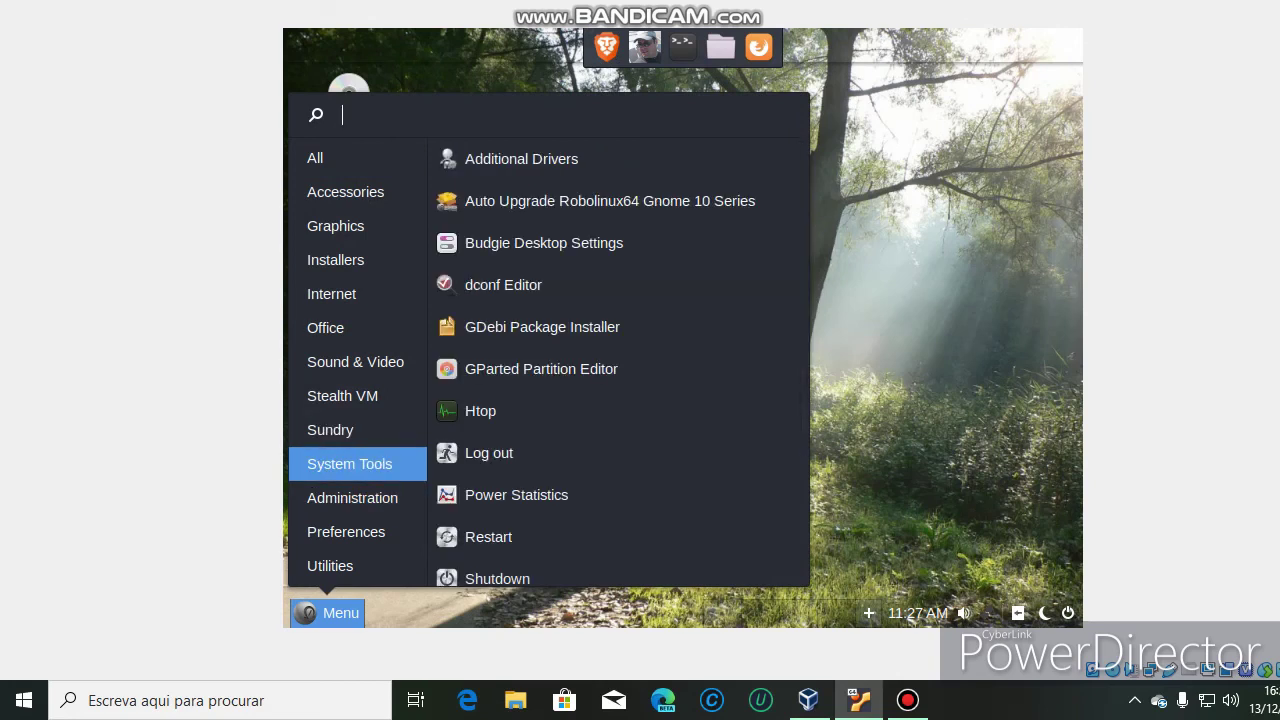
click(481, 411)
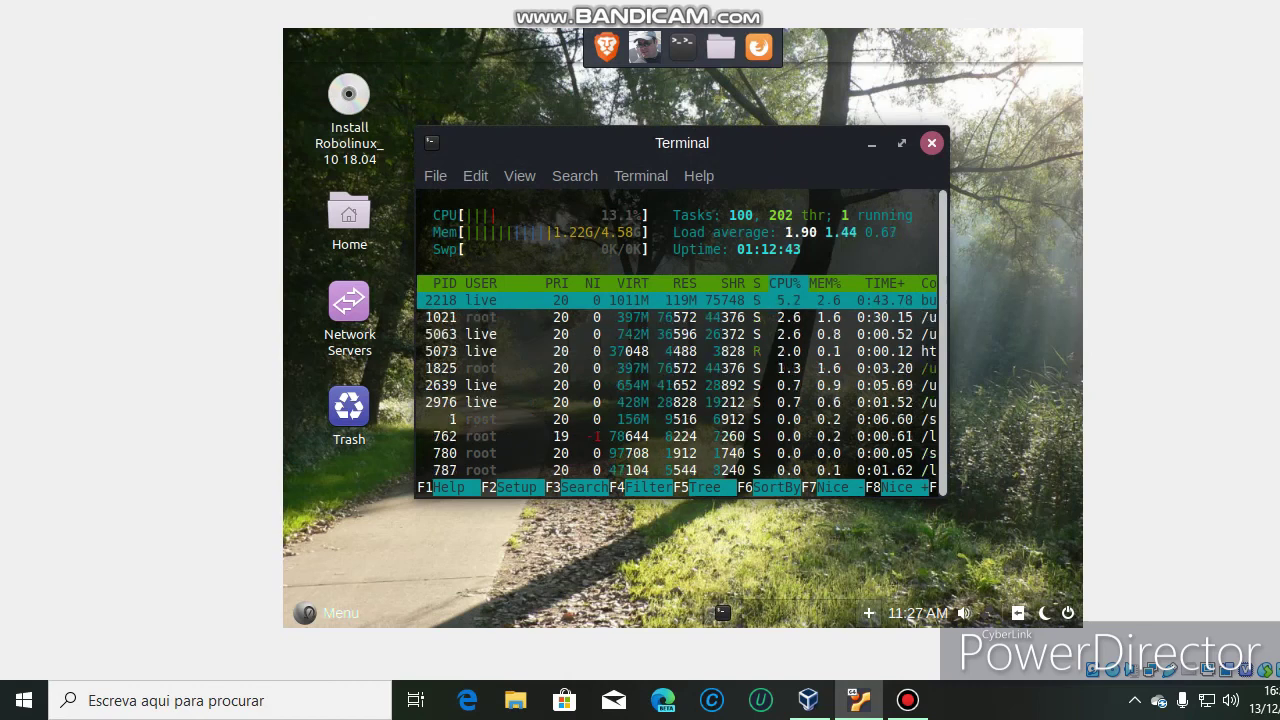
key(ctrl+f)
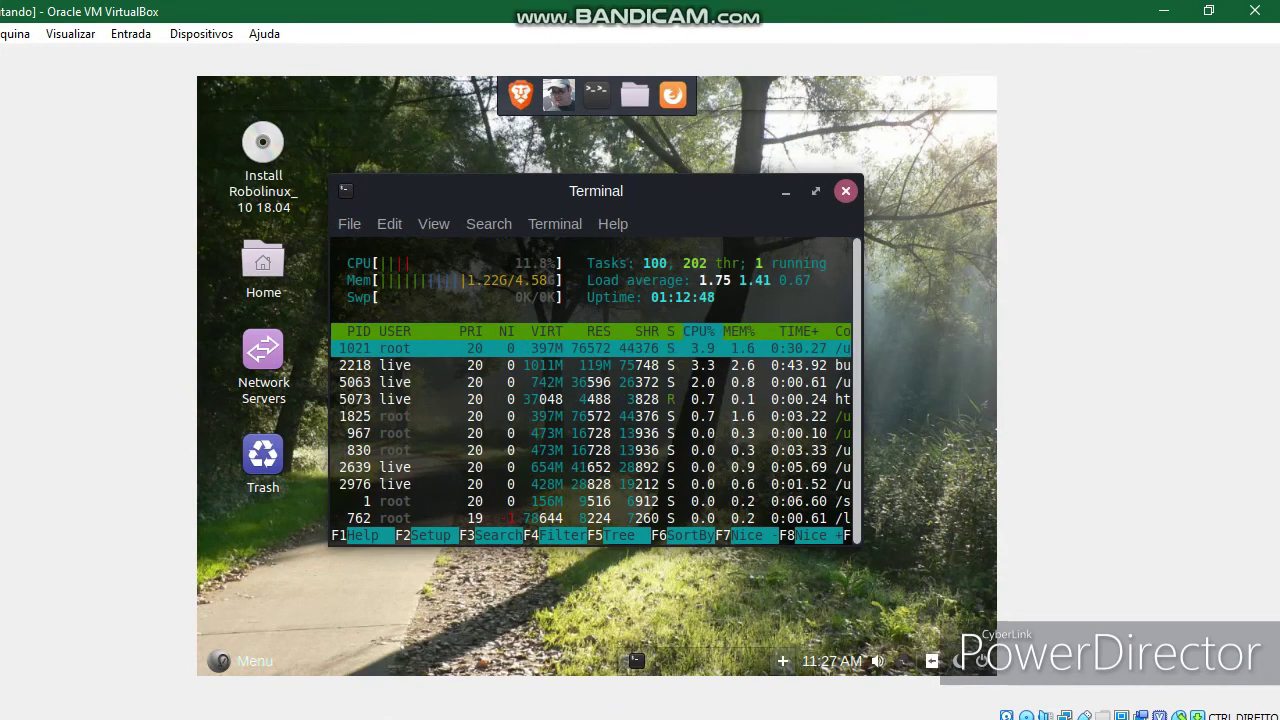
click(846, 191)
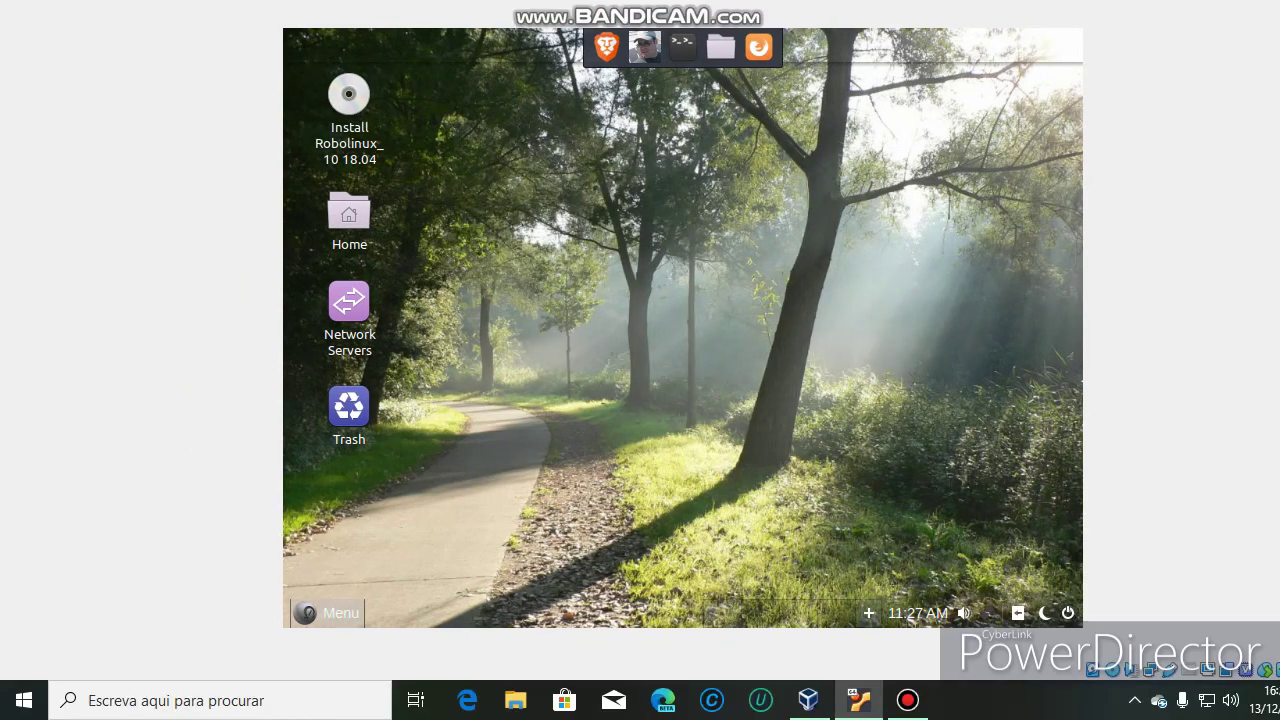
Step: Look through the full application list and launch GParted Partition Editor from System Tools
click(241, 661)
scroll(615, 400, down, 2)
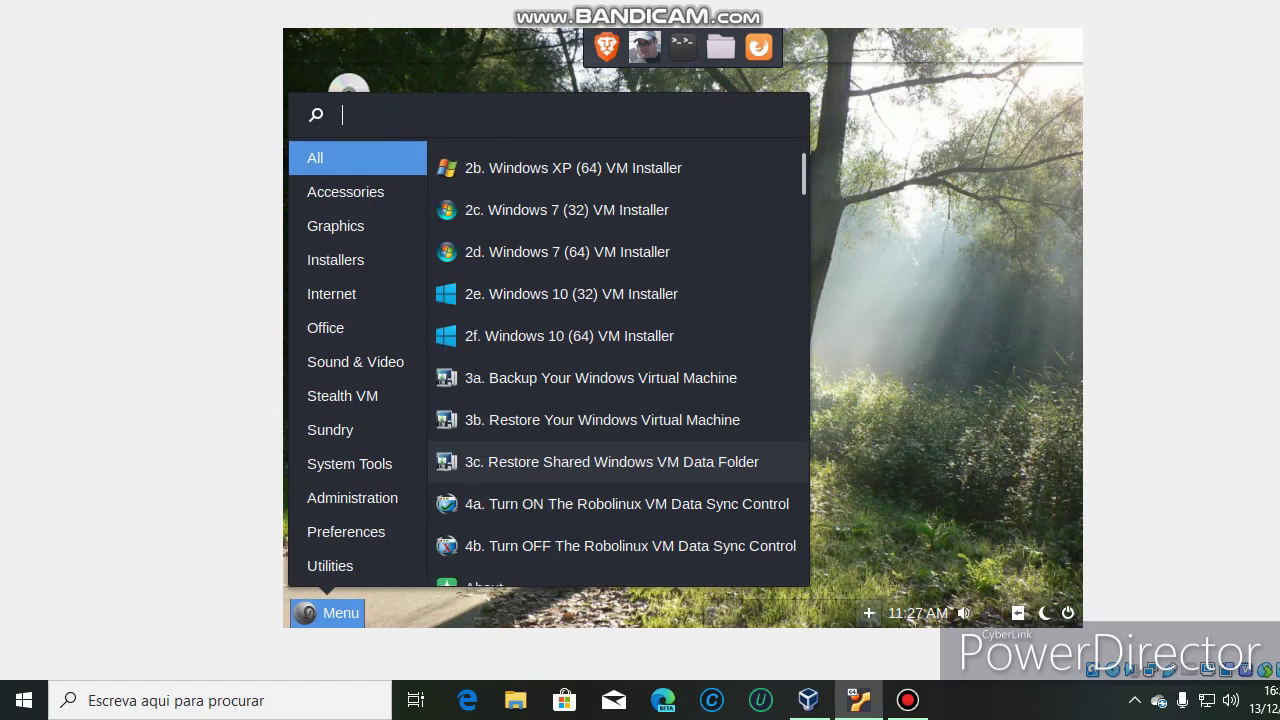
mouse_move(352, 497)
mouse_move(350, 464)
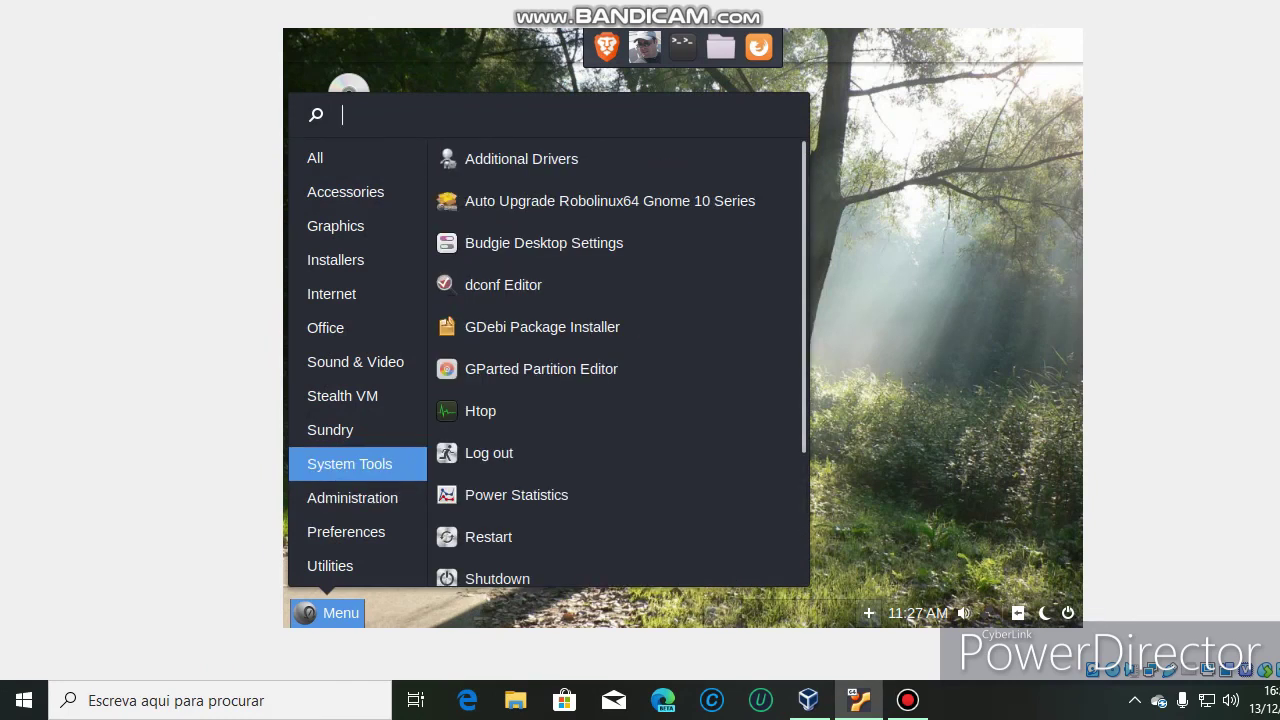
click(541, 369)
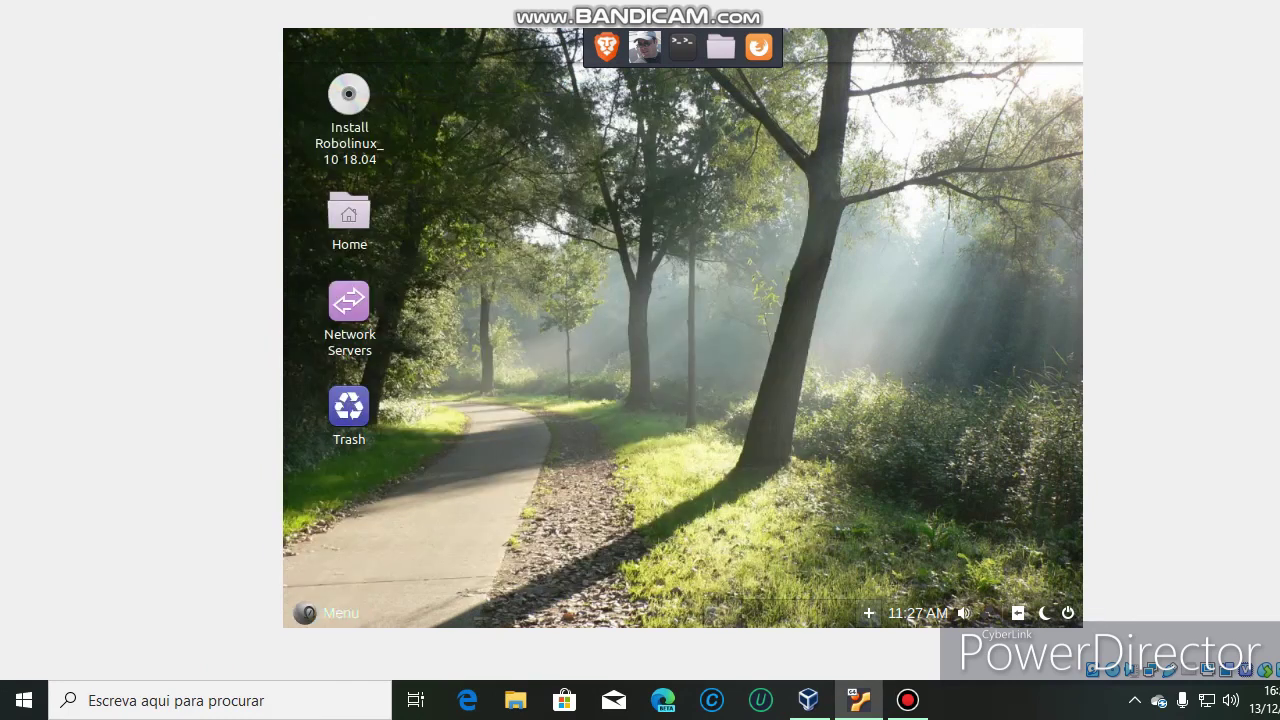